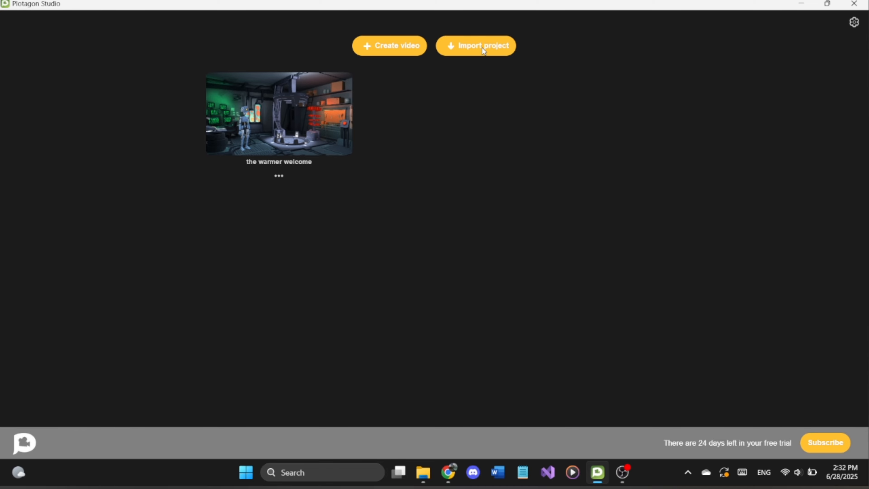
Step: Create a new video and add a scene set in the Suburban street location
left_click(389, 50)
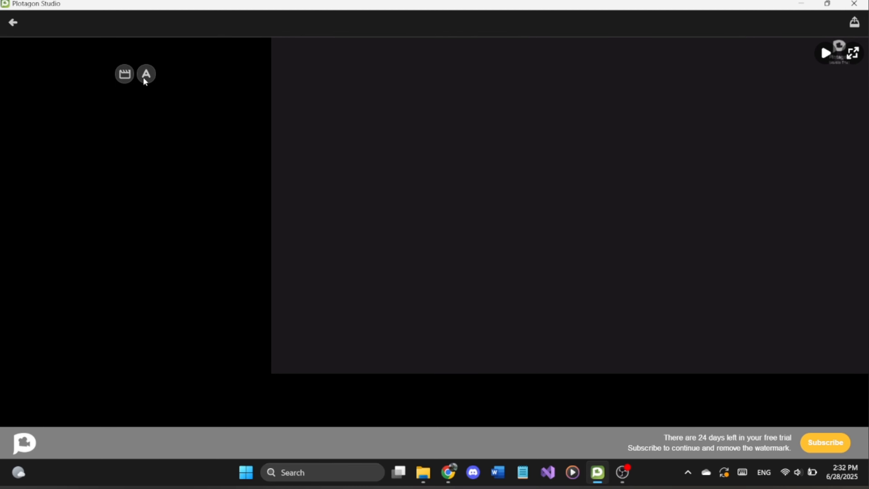
left_click(125, 74)
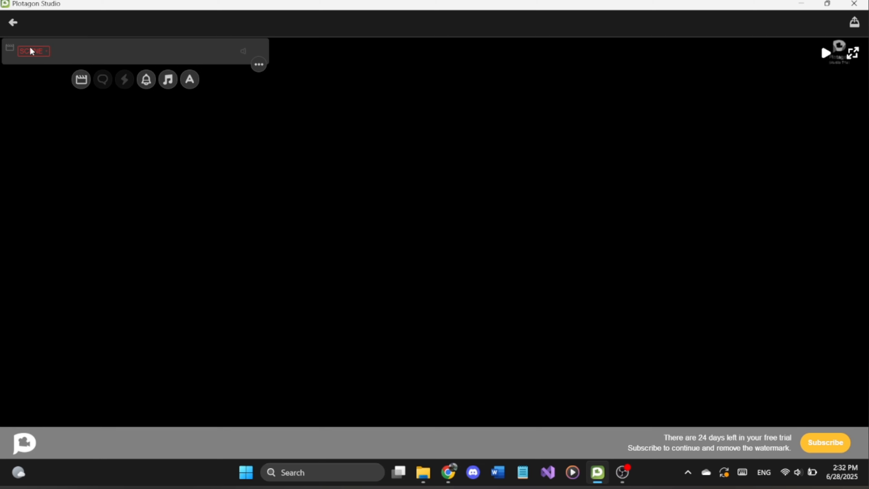
left_click(38, 51)
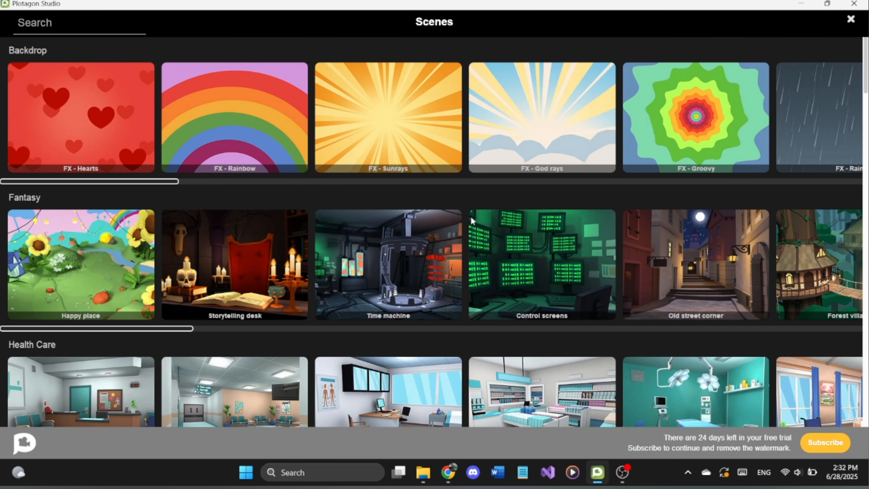
scroll(471, 223, "down", 5)
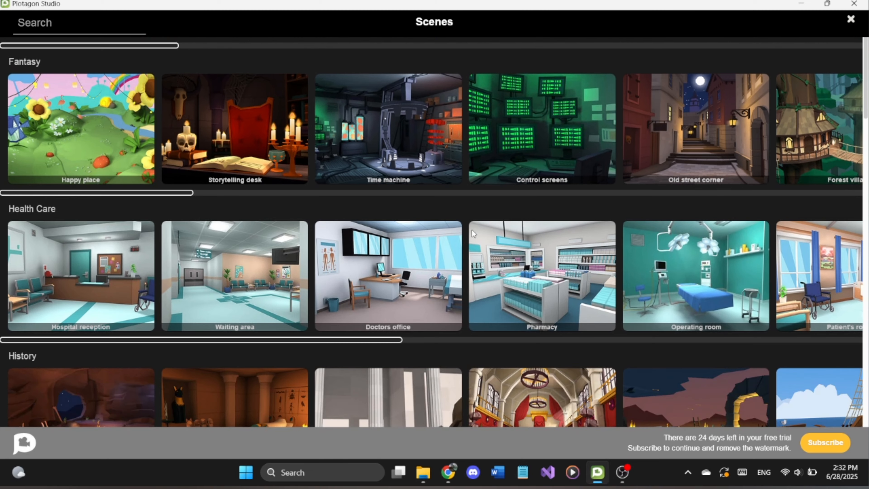
scroll(473, 229, "down", 8)
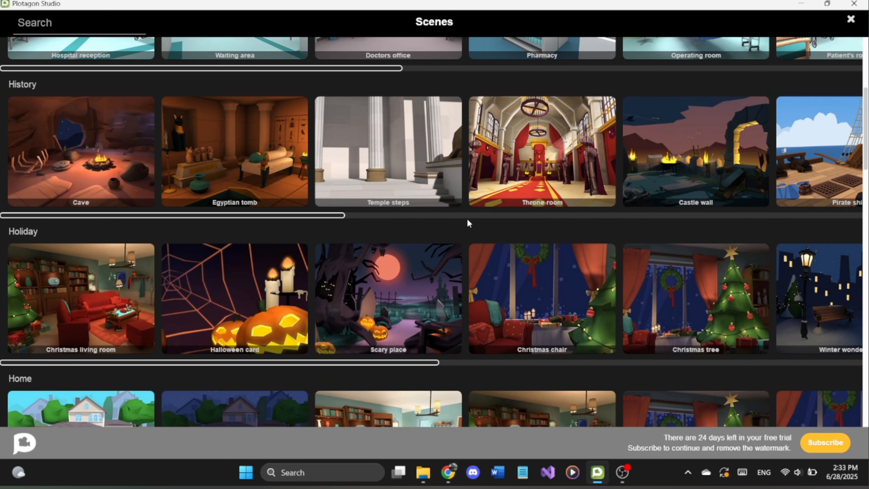
scroll(465, 224, "down", 2)
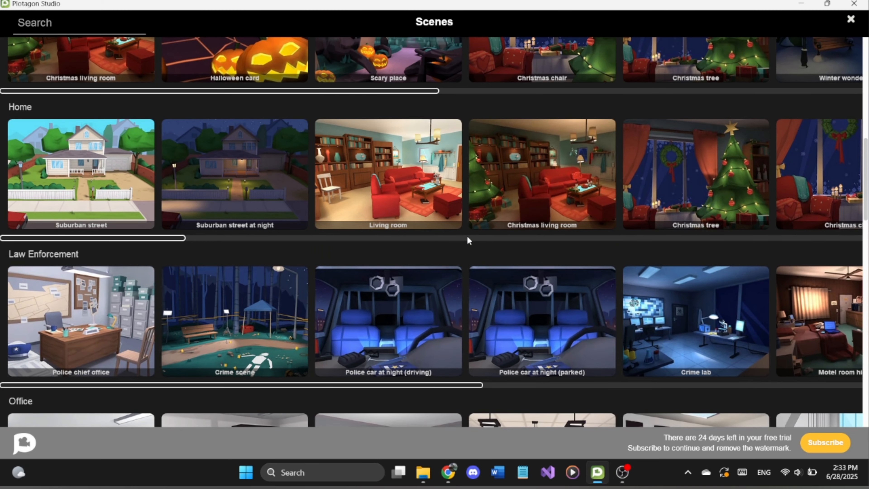
left_click(99, 184)
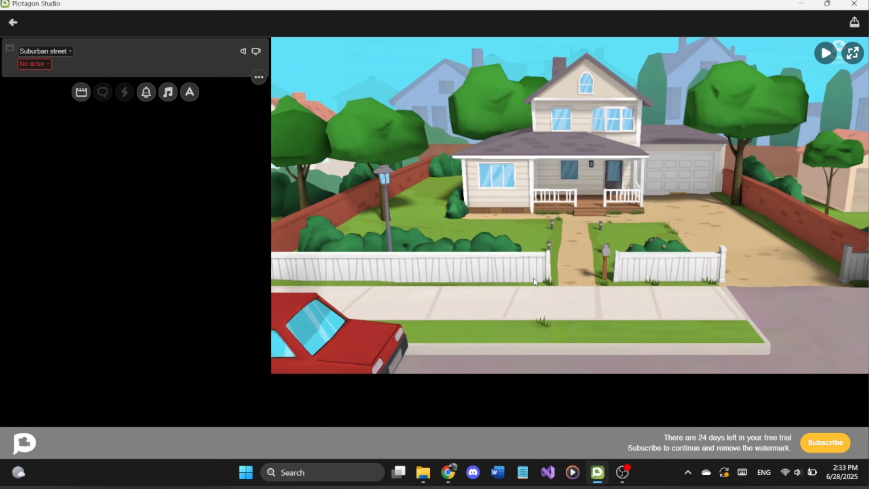
Step: Cast Carla as the scene's first actor and place her at the Middle spot
left_click(43, 65)
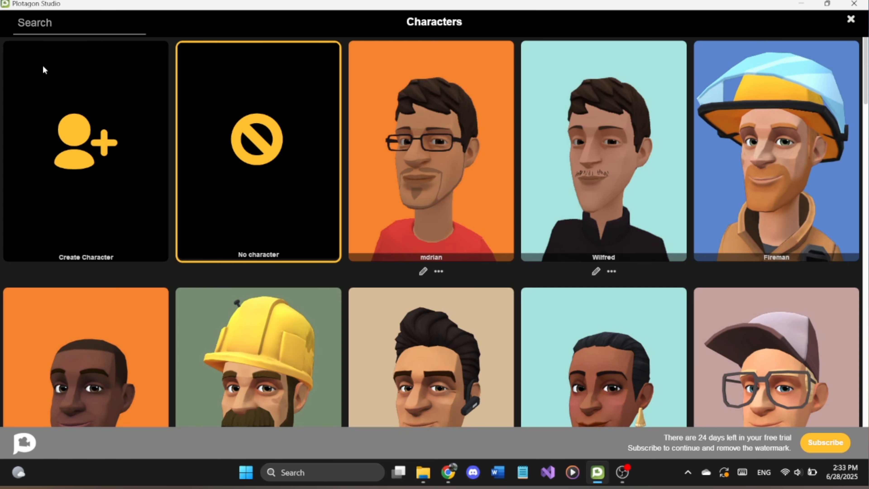
scroll(222, 276, "down", 5)
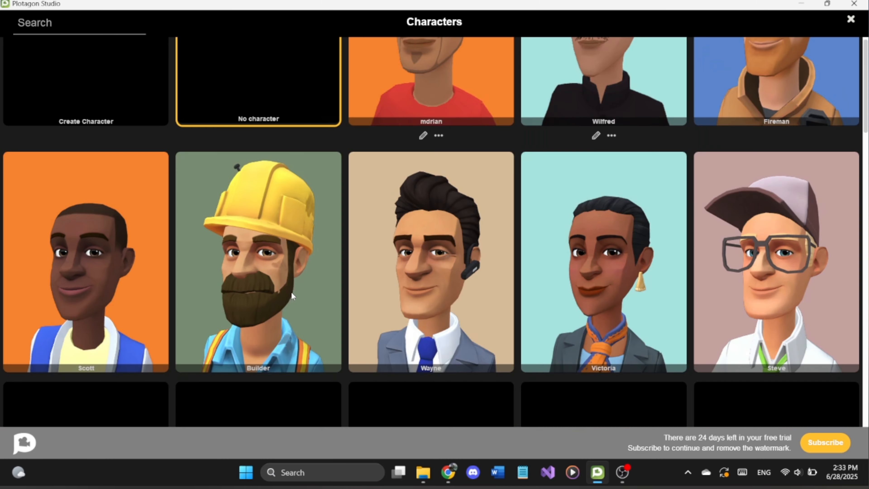
scroll(358, 266, "down", 3)
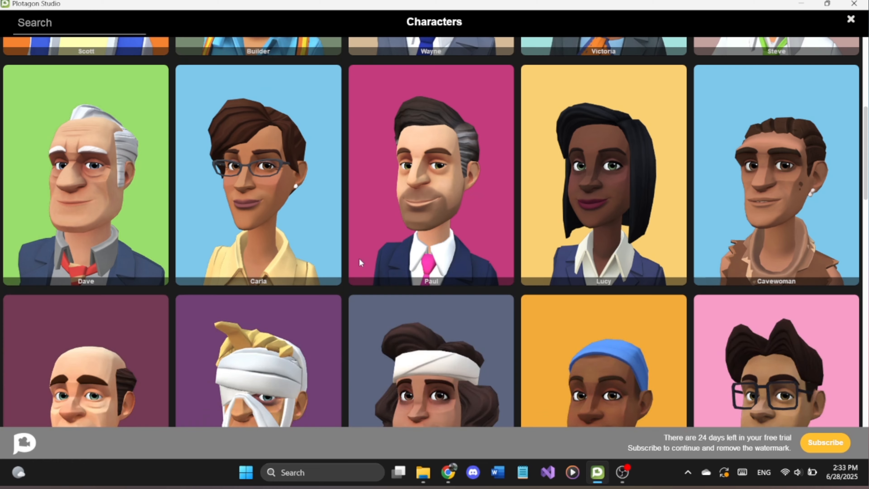
left_click(272, 187)
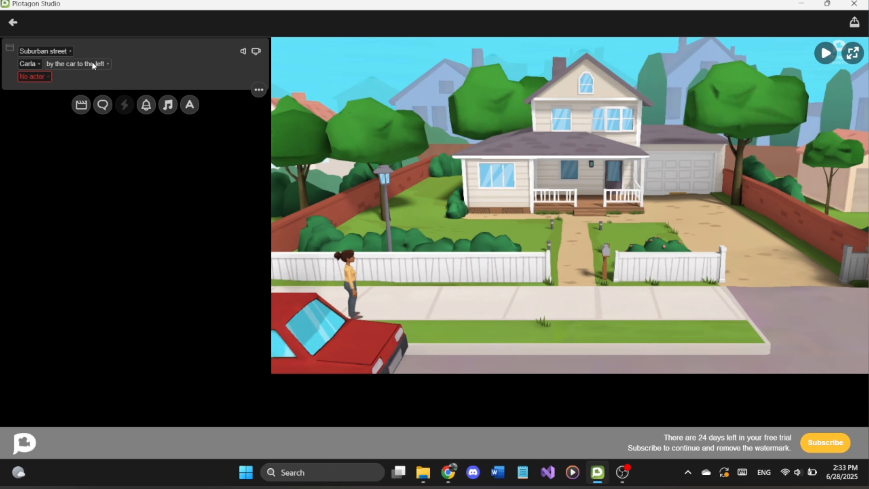
left_click(93, 63)
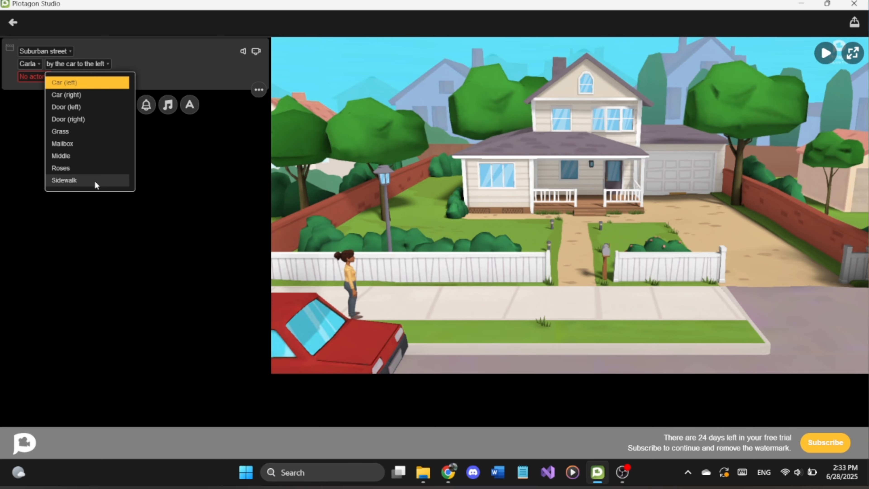
left_click(98, 157)
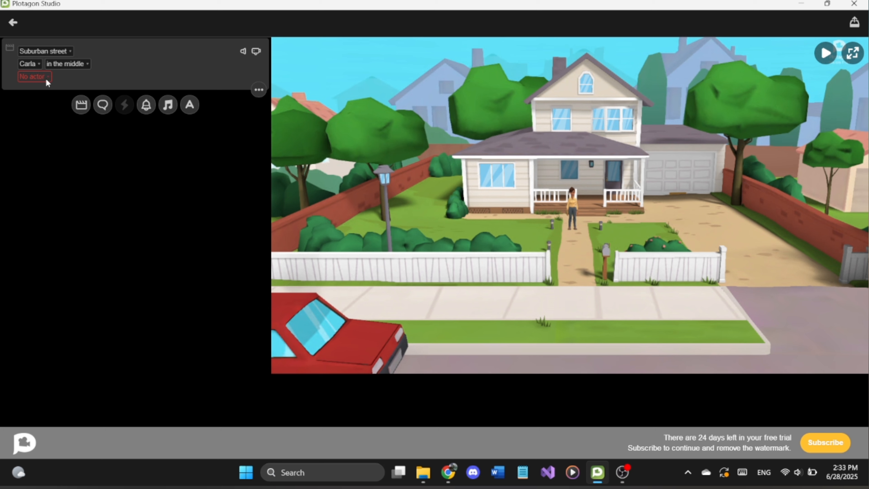
Step: Cast Damien as the scene's second actor and place him at the Mailbox spot
left_click(45, 77)
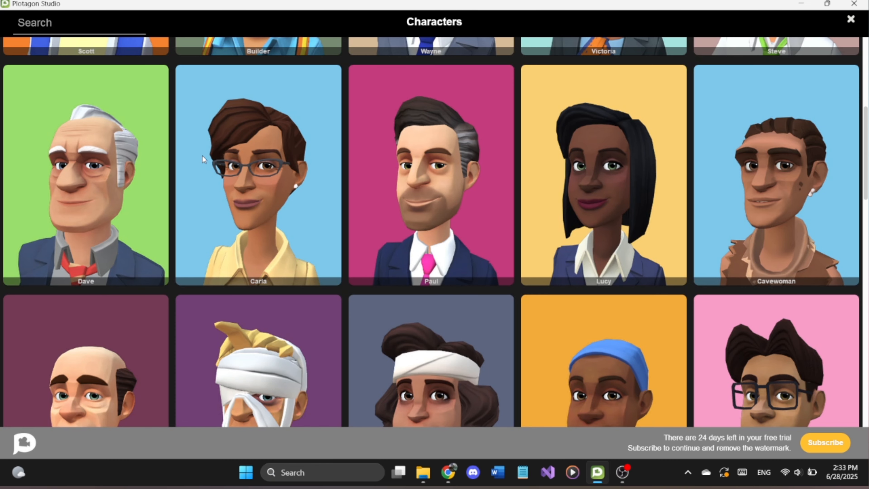
scroll(549, 233, "down", 5)
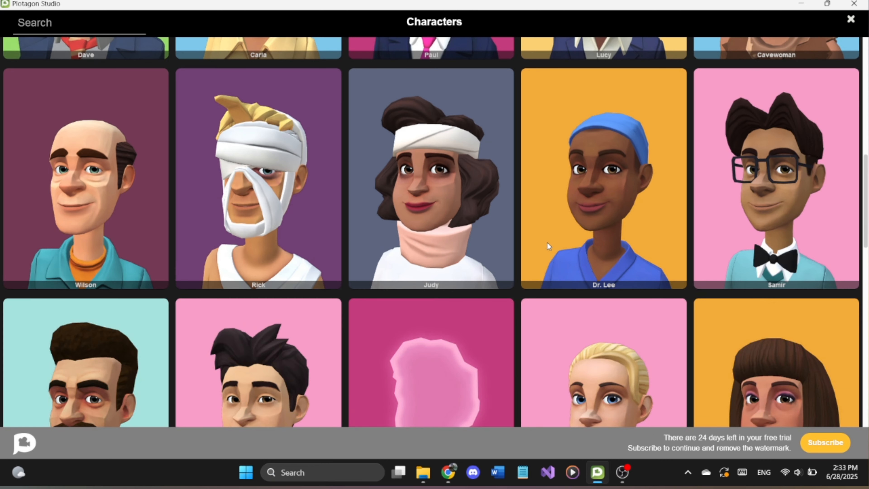
scroll(724, 293, "down", 2)
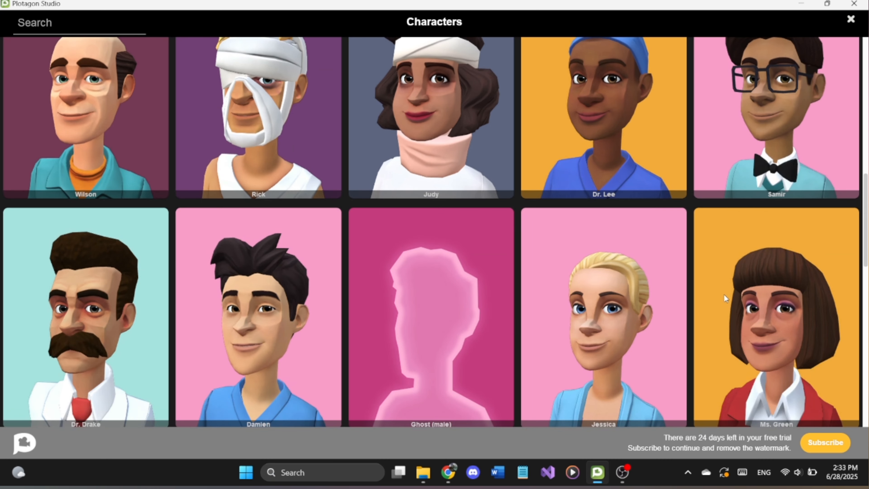
left_click(288, 324)
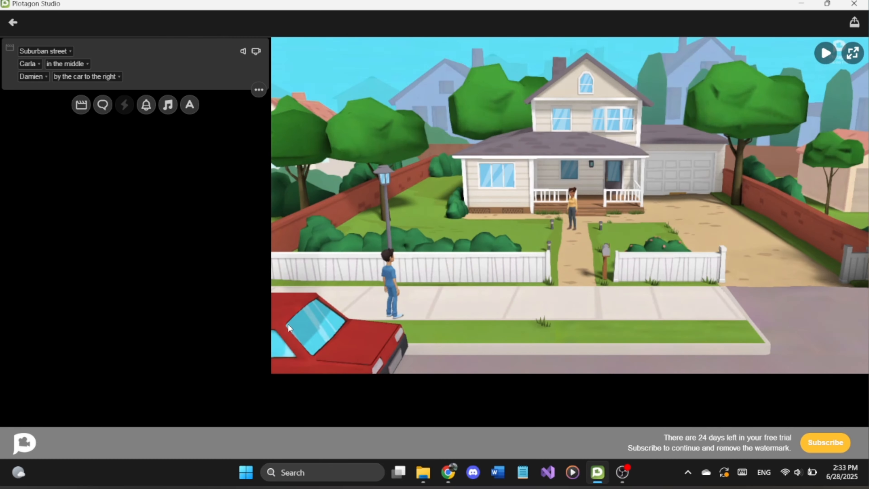
left_click(100, 78)
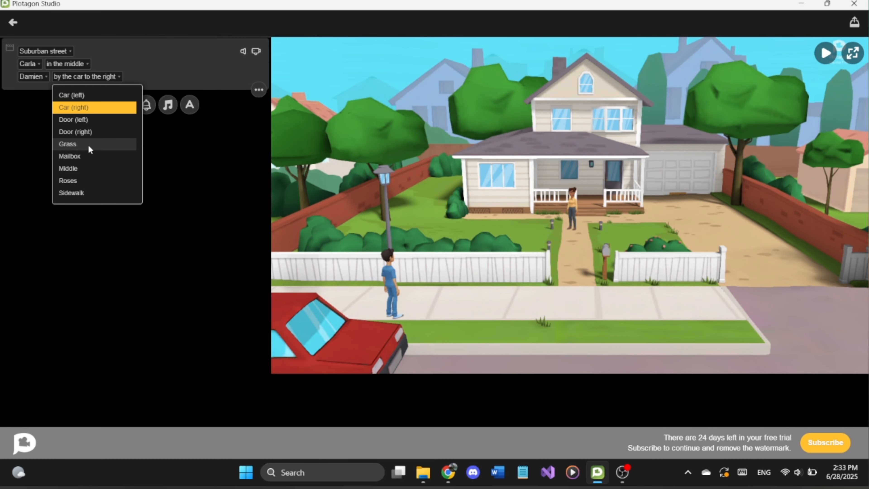
left_click(81, 154)
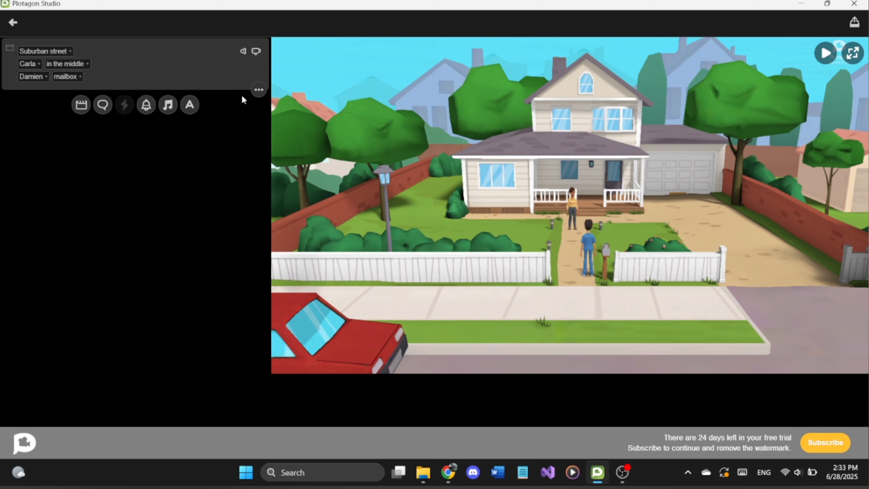
Step: Enable the camera setting for the Suburban street scene and set it to establishing shot
left_click(256, 53)
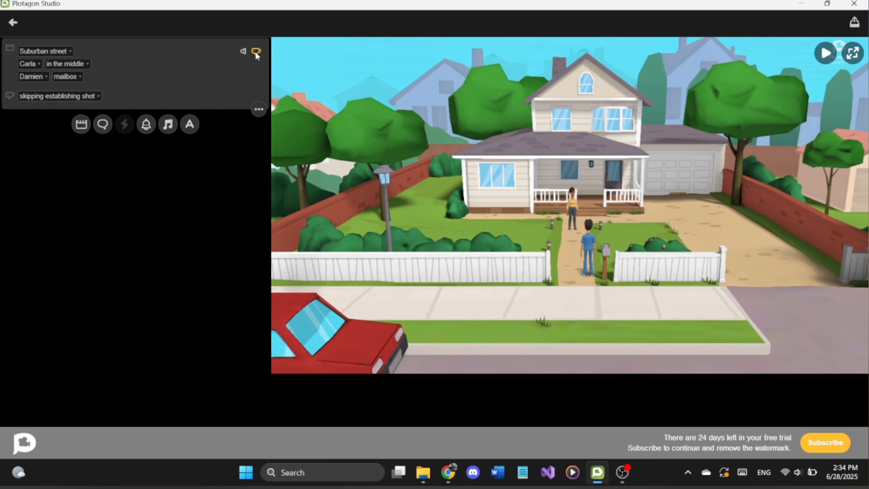
left_click(65, 97)
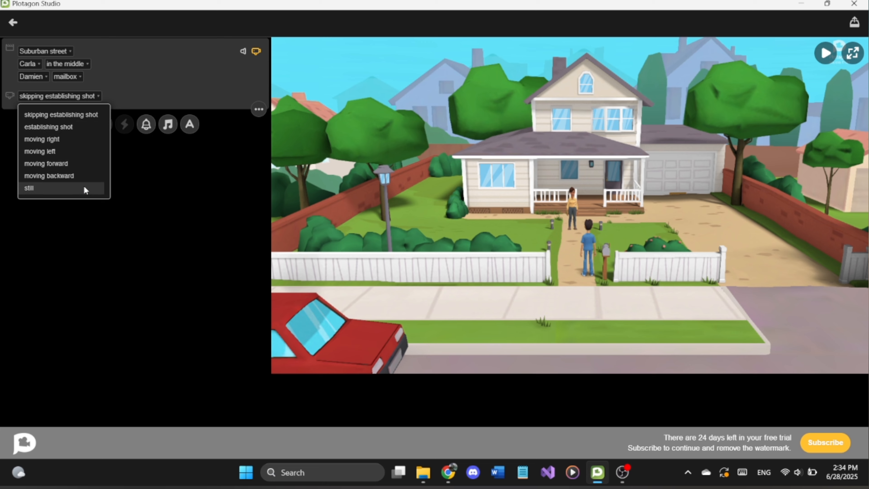
left_click(67, 132)
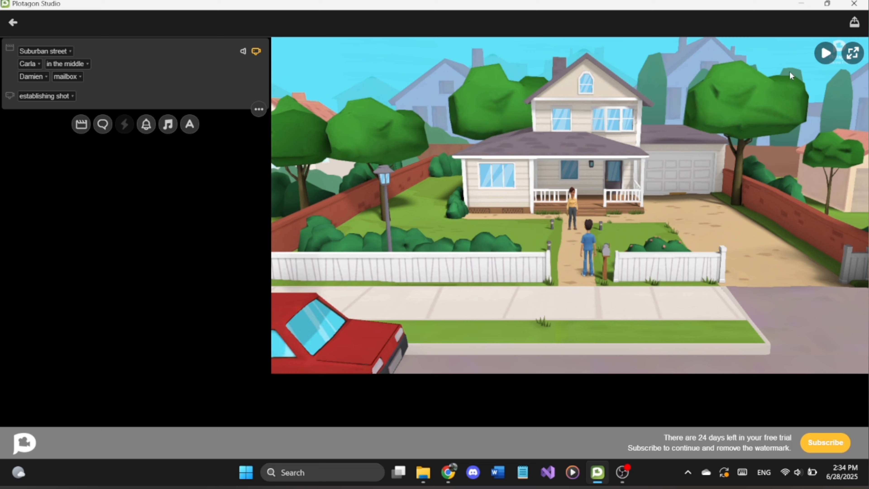
Step: Play a short preview of the scene, stop it, and view the preview full size before returning to the editor
left_click(826, 54)
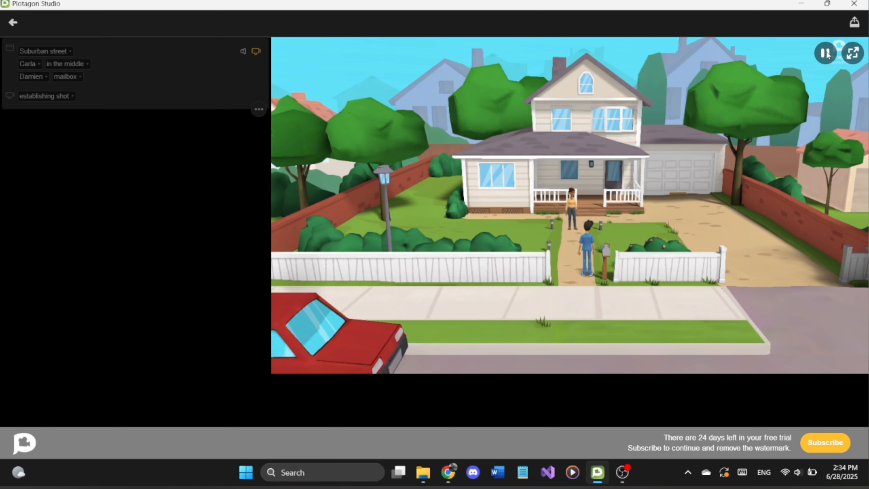
left_click(826, 53)
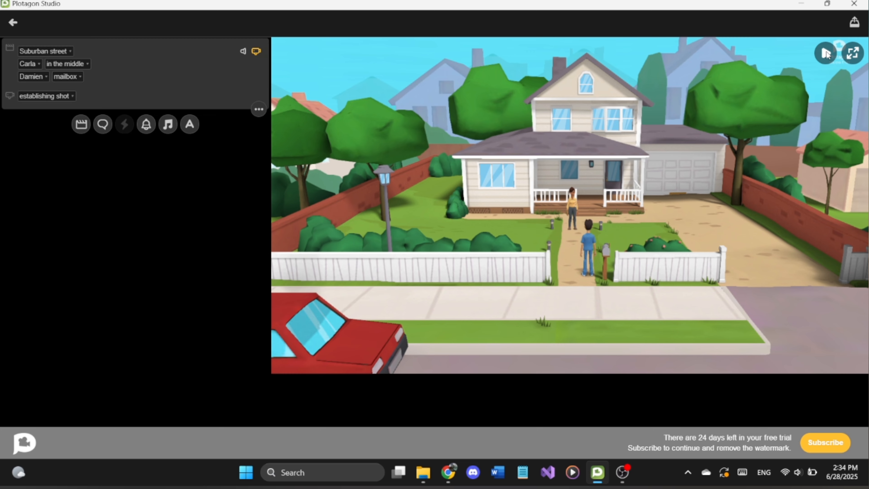
left_click(853, 53)
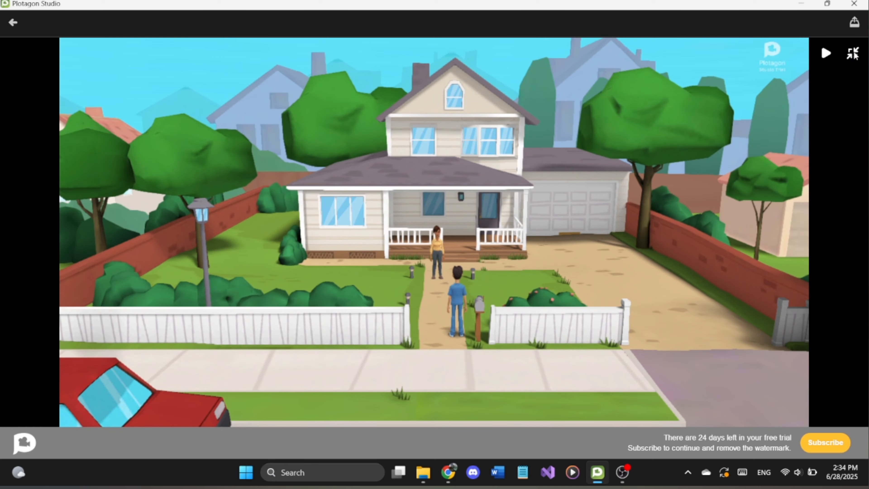
left_click(854, 54)
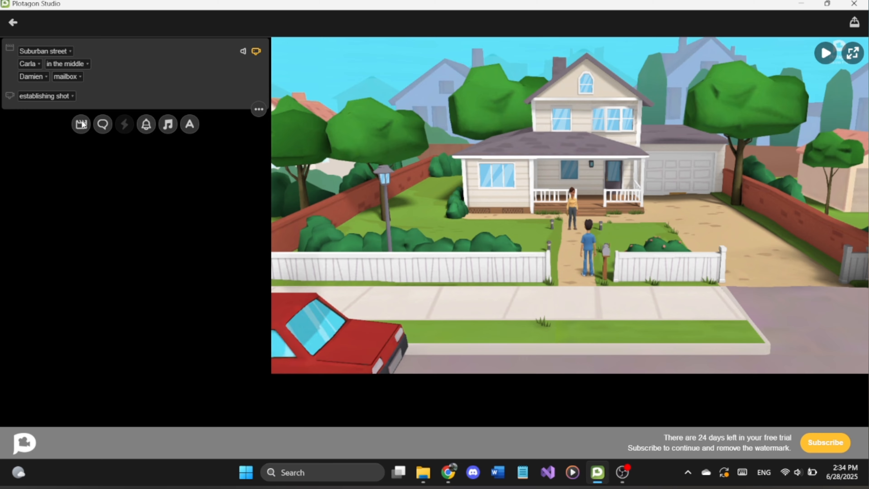
Step: Add a dialogue line spoken by Carla and enable its camera setting
left_click(103, 125)
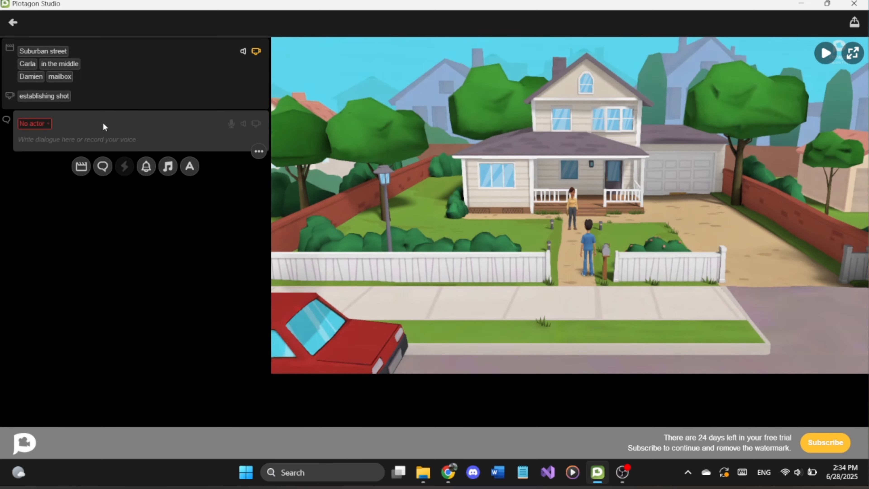
left_click(41, 124)
left_click(56, 140)
left_click(255, 125)
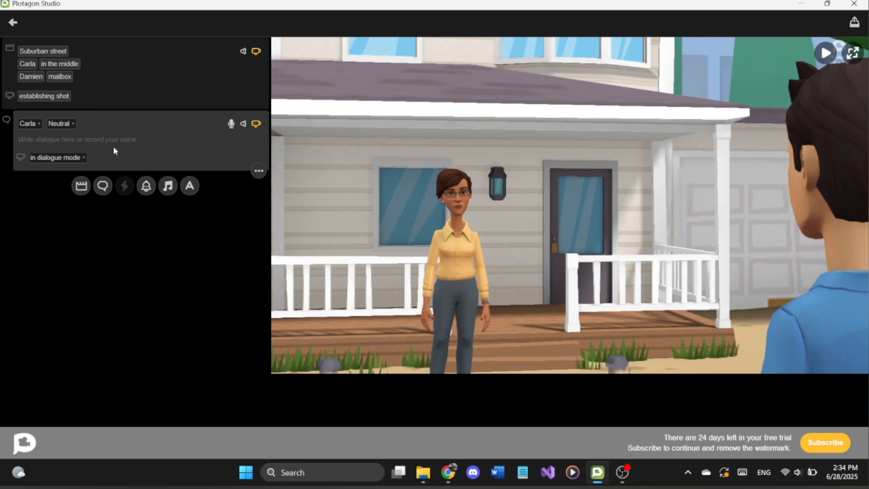
Step: Try the wide shot and still camera options on Carla's dialogue line, look through the still camera's positions, and return to dialogue mode
left_click(68, 158)
left_click(88, 242)
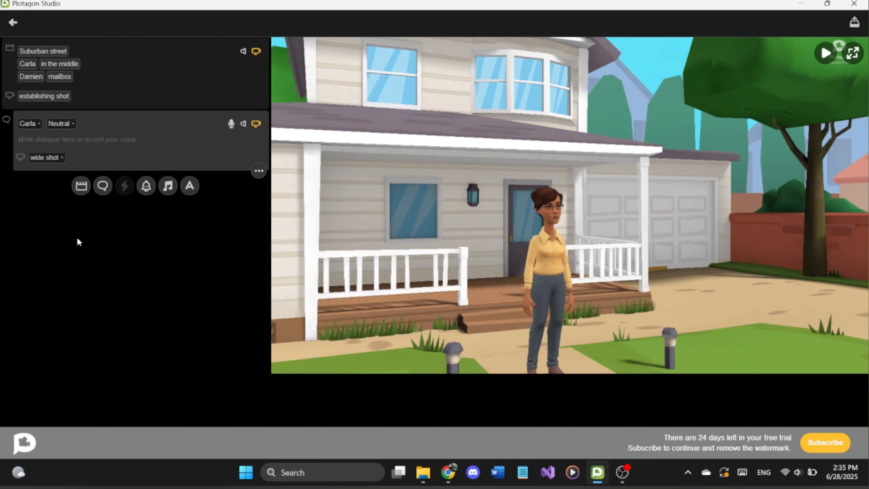
left_click(50, 158)
left_click(57, 250)
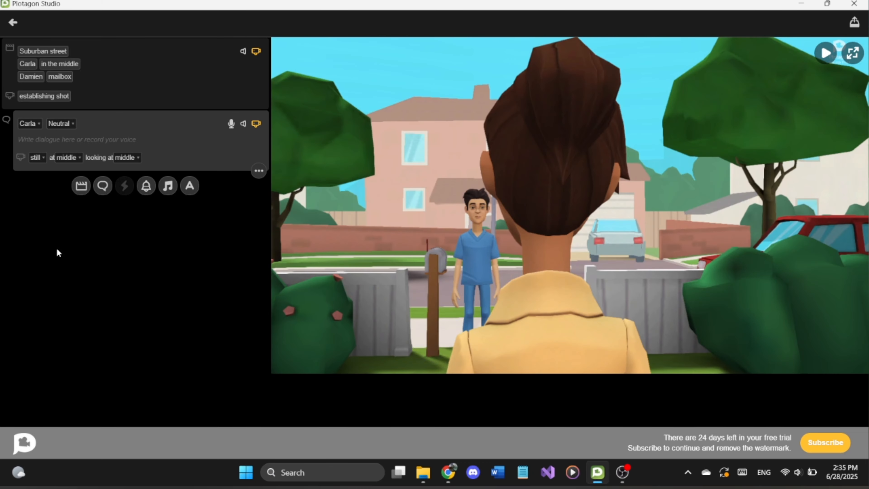
left_click(69, 158)
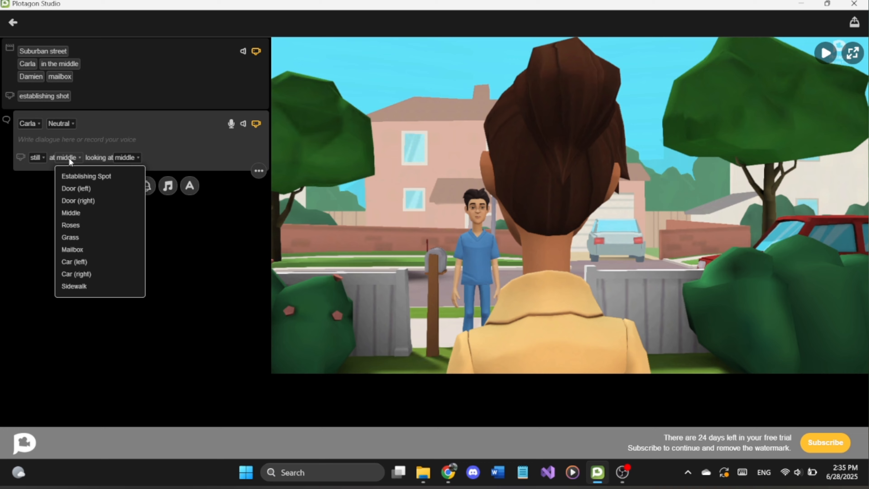
left_click(117, 157)
left_click(134, 159)
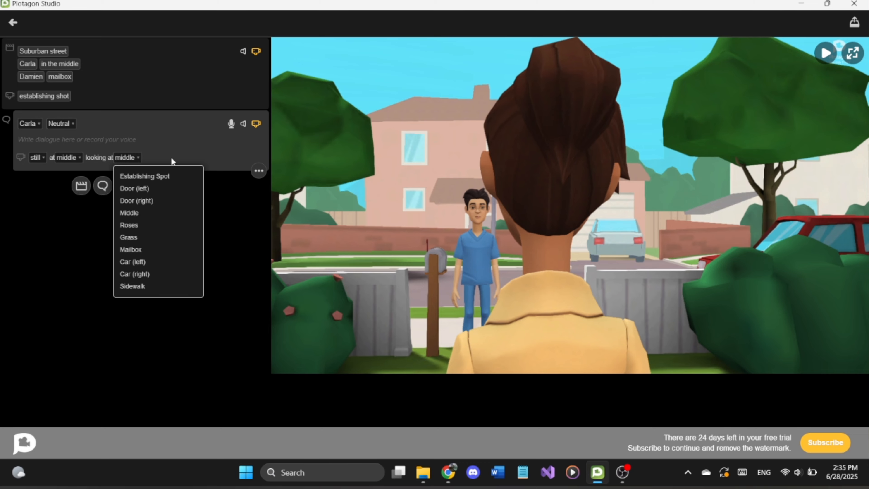
left_click(170, 158)
left_click(36, 158)
left_click(54, 175)
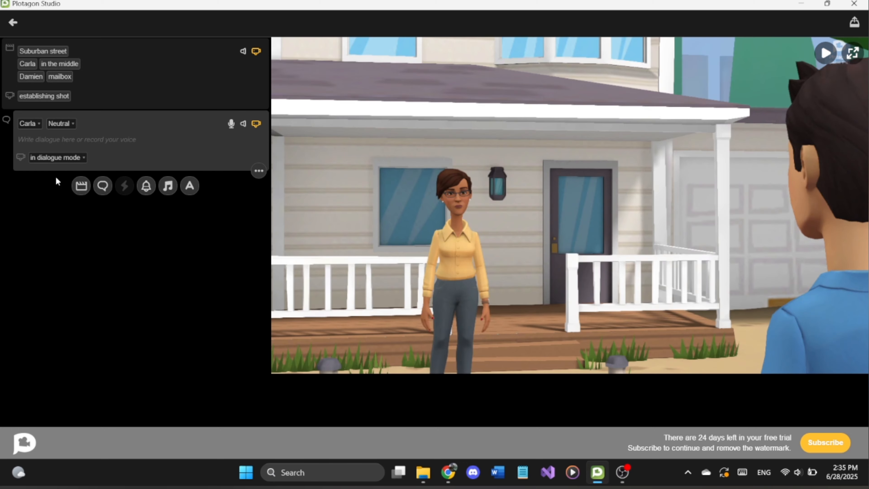
Step: Set the expression of Carla's dialogue line to Happy and enter "Hello!" as its text
left_click(68, 126)
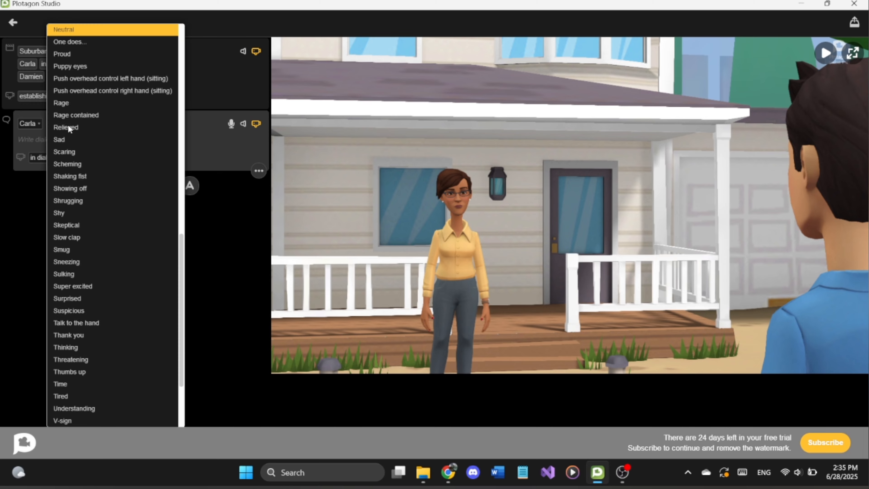
scroll(114, 199, "down", 3)
scroll(115, 201, "up", 10)
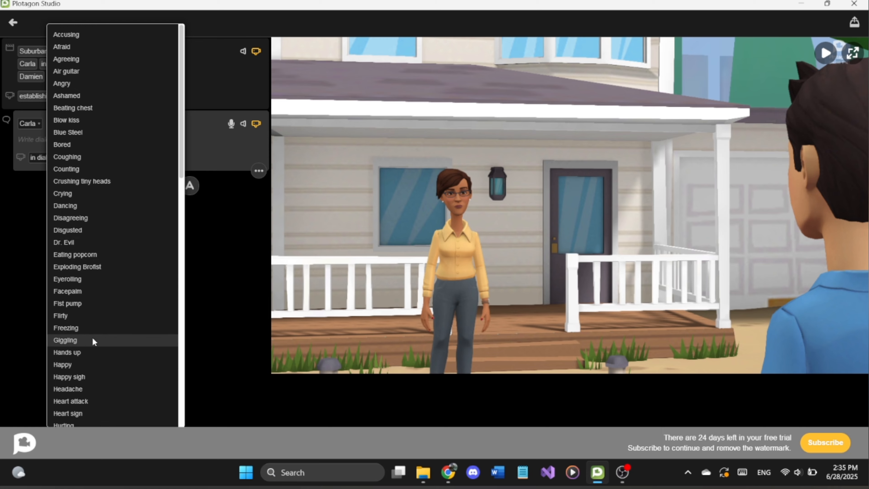
left_click(88, 364)
type("Hello!")
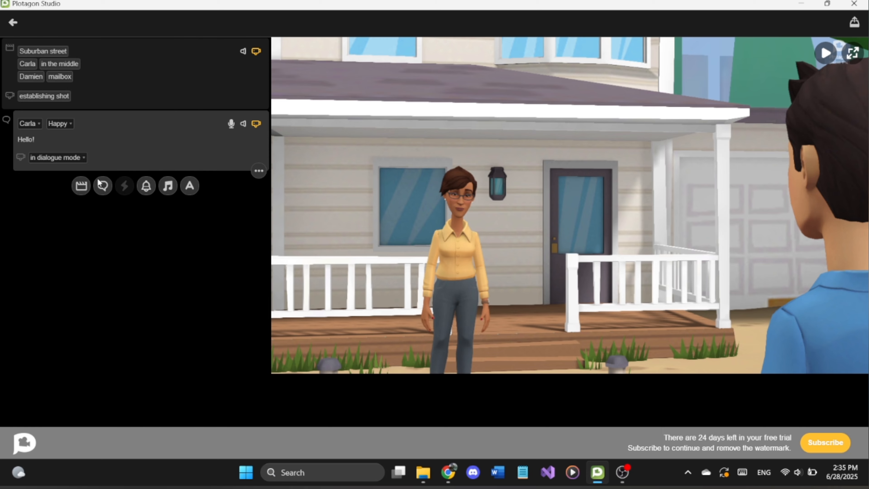
Step: Add a dialogue line for Damien with the Waving expression and the text "Hello!"
left_click(102, 186)
left_click(43, 185)
left_click(48, 214)
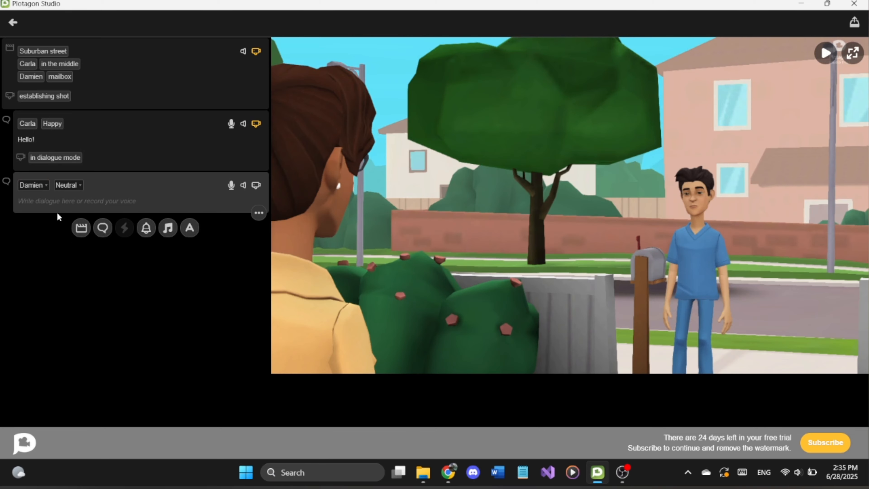
left_click(68, 185)
scroll(109, 236, "down", 5)
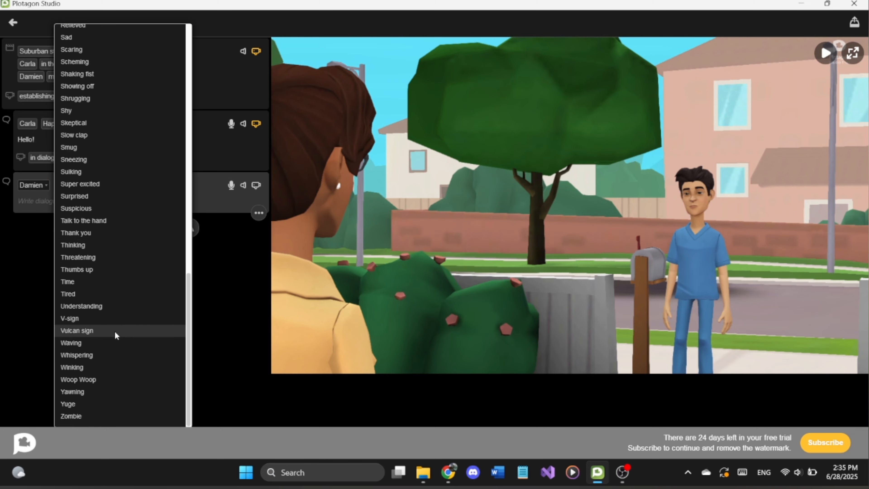
left_click(79, 344)
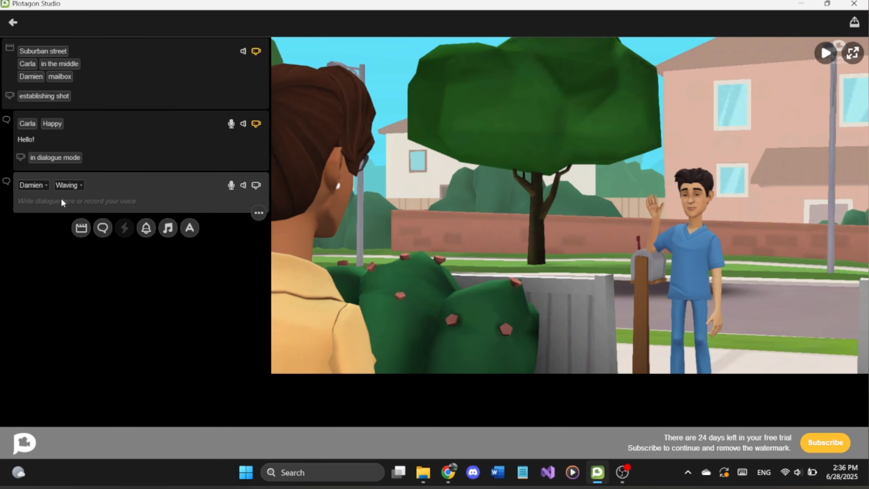
left_click(63, 202)
type("Hello!")
Step: Move Damien's waving dialogue line up so it comes before Carla's line
left_click(258, 213)
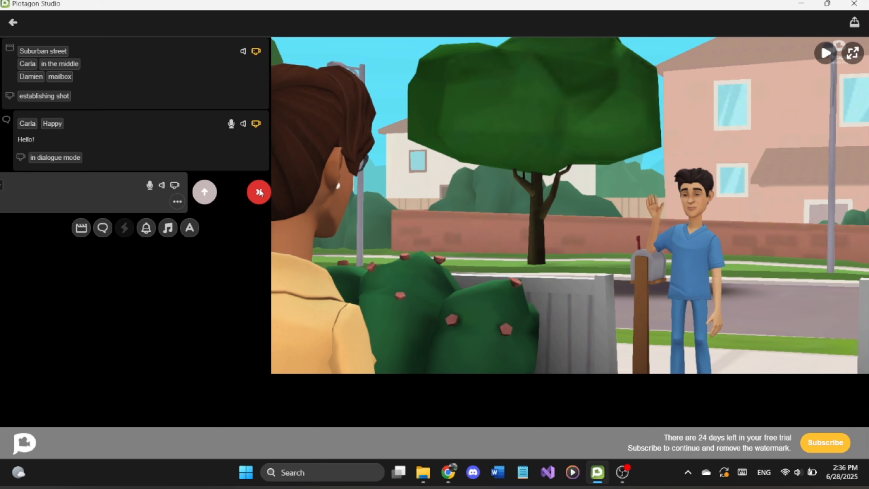
left_click(204, 192)
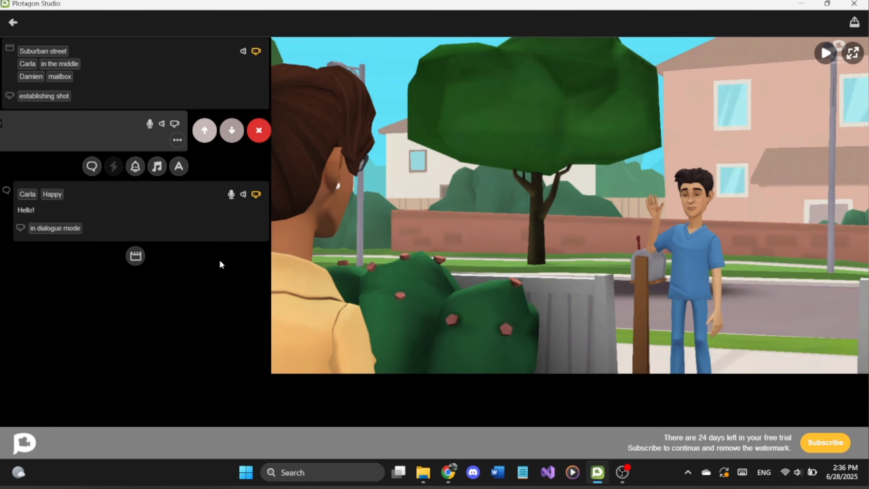
left_click(178, 140)
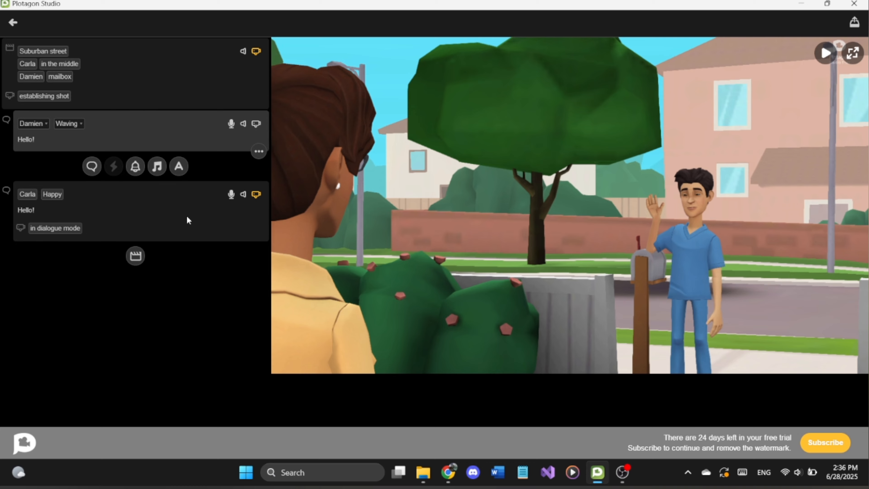
Step: Add a sound effect after Carla's happy dialogue line and set it to Right answer
left_click(128, 210)
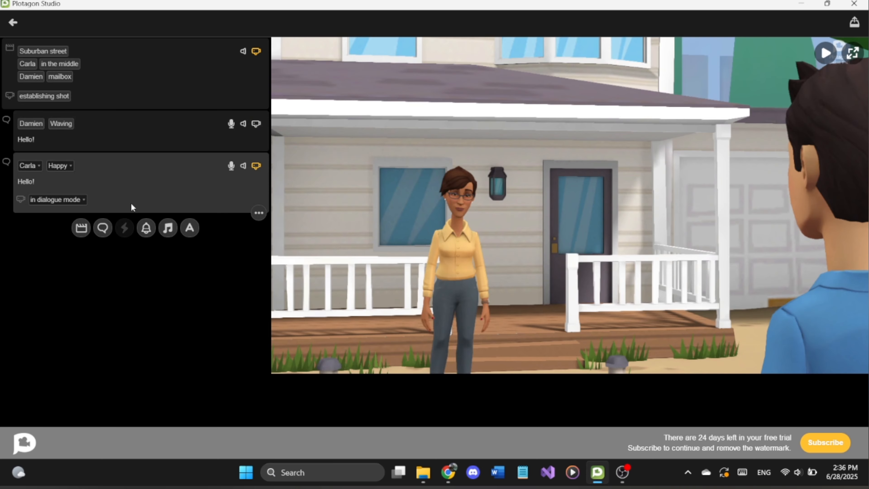
left_click(145, 233)
left_click(36, 225)
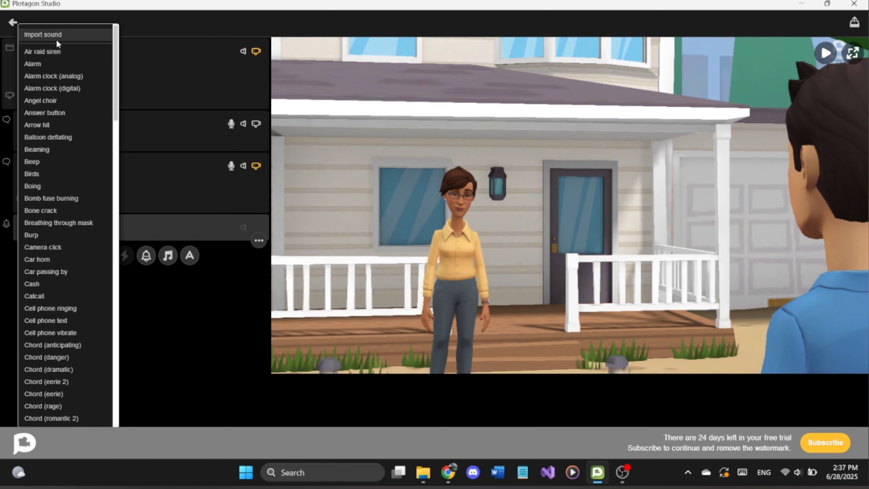
scroll(63, 159, "down", 20)
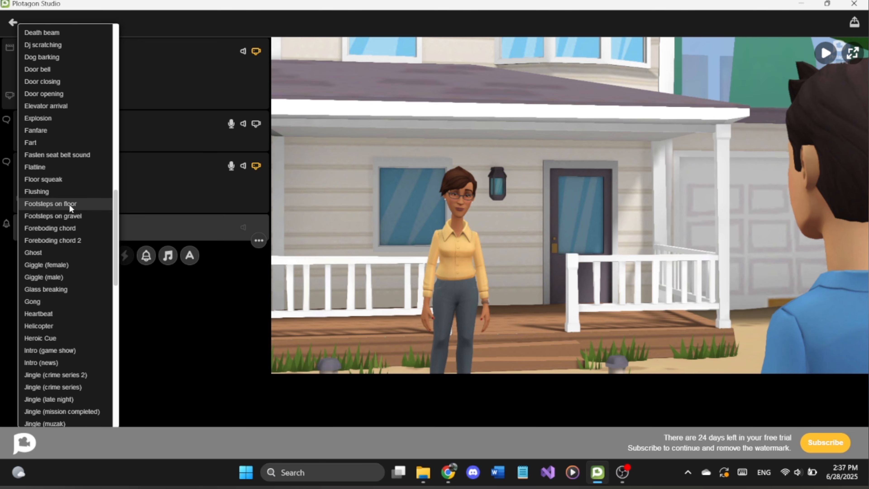
scroll(70, 206, "down", 5)
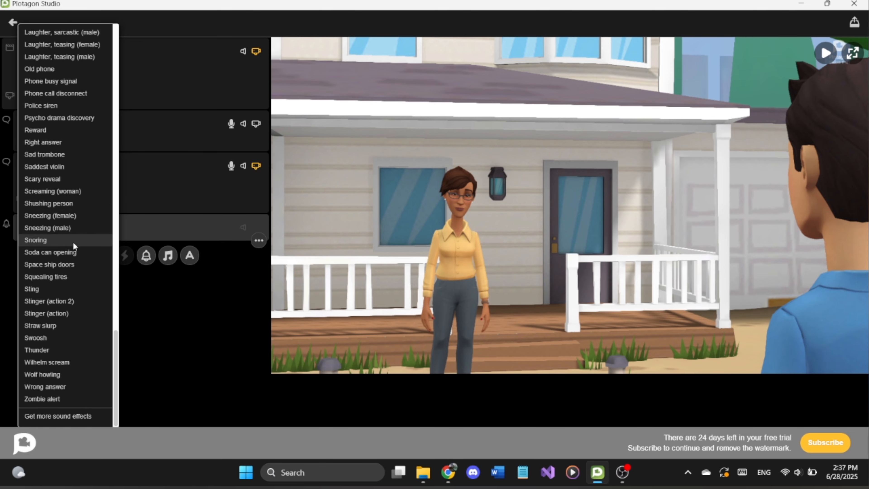
left_click(60, 146)
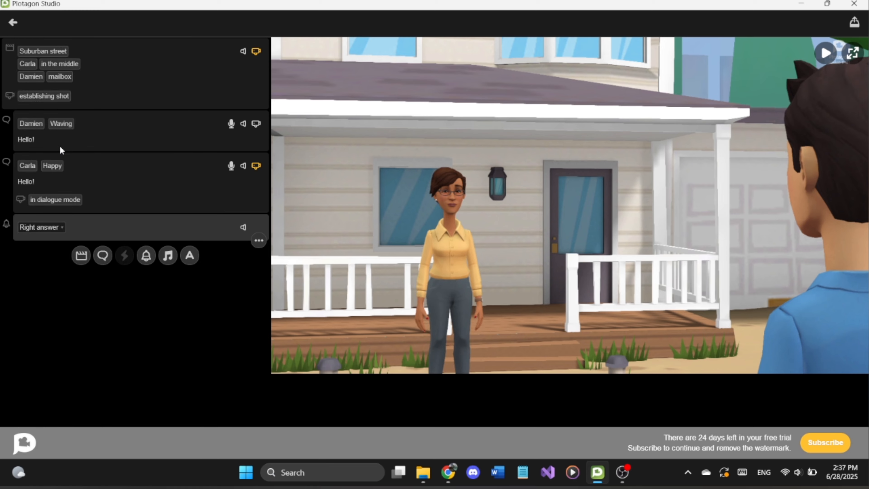
Step: Move the Right answer sound effect up so it sits between Damien's and Carla's dialogue lines
left_click(260, 242)
left_click(201, 227)
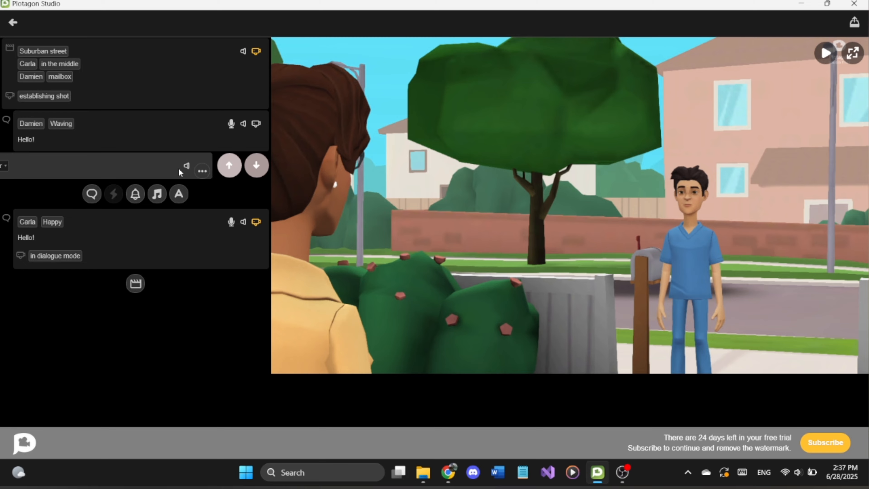
left_click(178, 168)
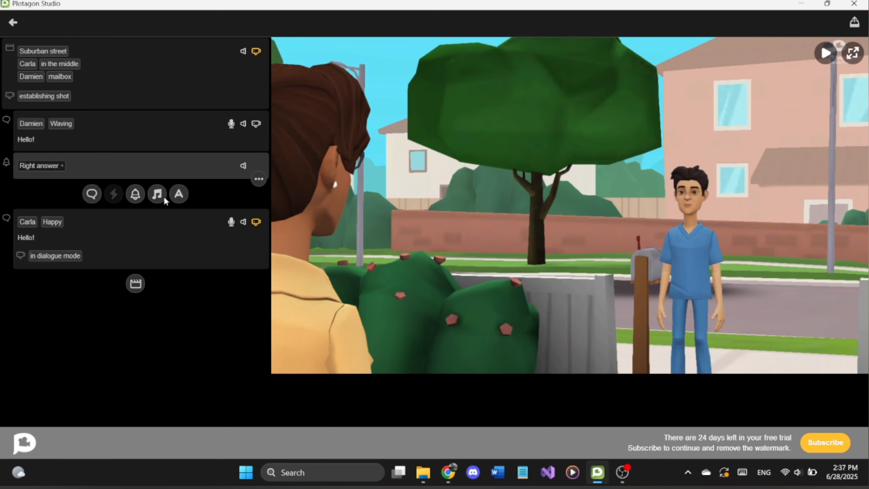
Step: Add a music element after Carla's happy dialogue line and choose Heroic as the track
left_click(161, 227)
left_click(167, 253)
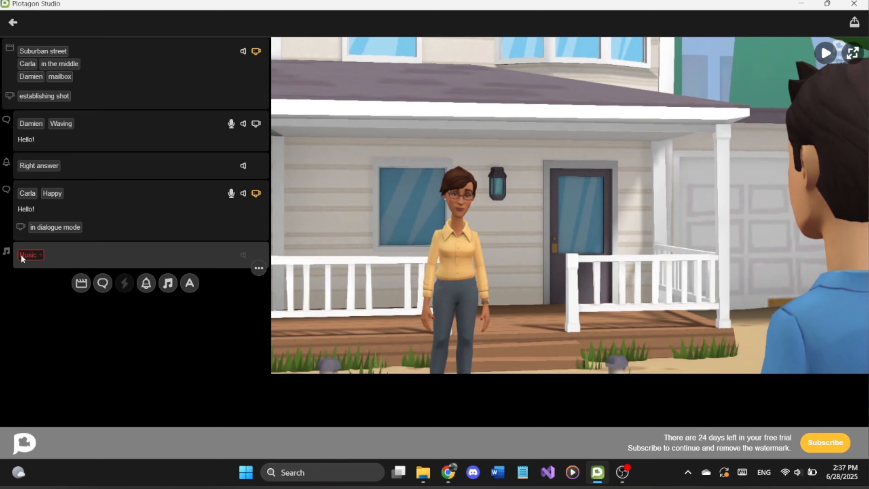
left_click(28, 255)
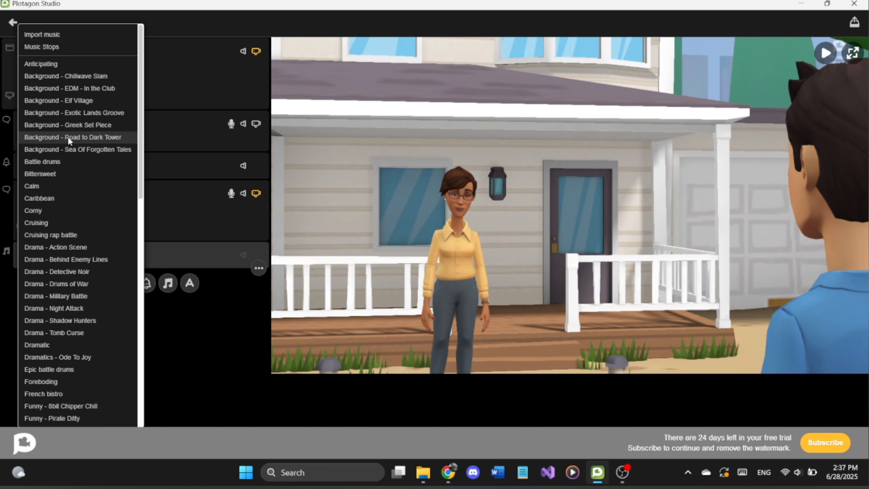
scroll(76, 182, "down", 5)
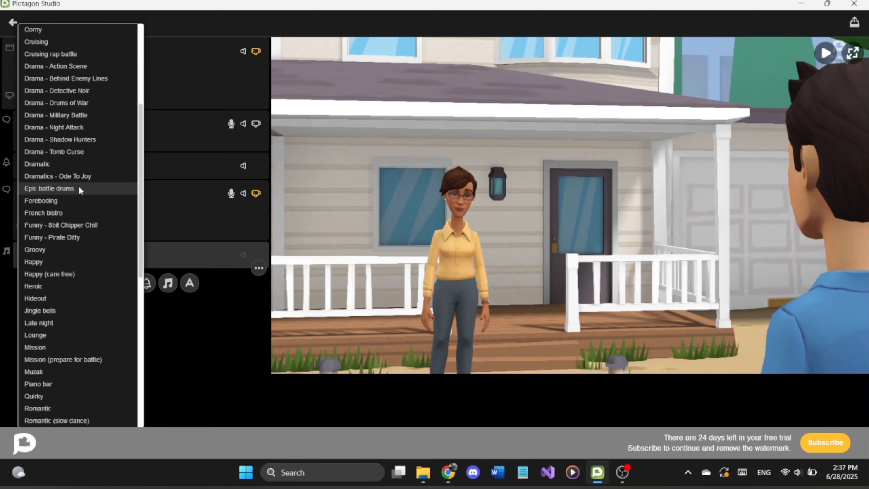
scroll(78, 185, "down", 8)
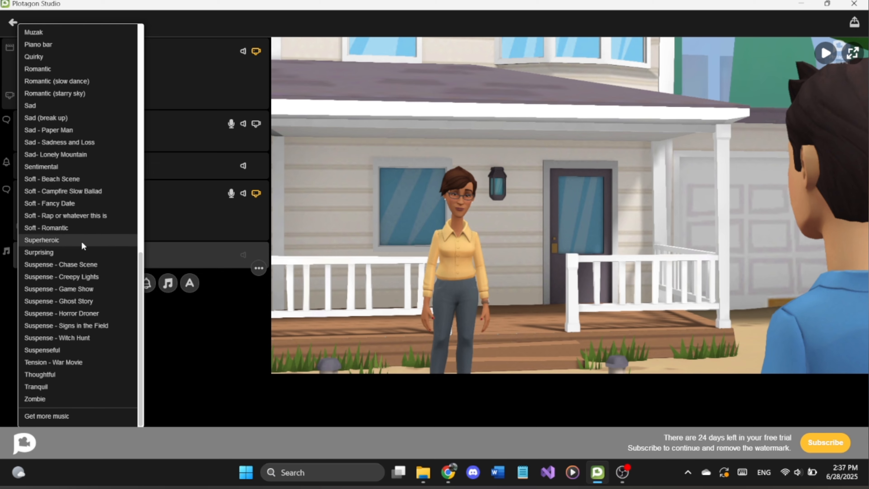
scroll(75, 163, "up", 4)
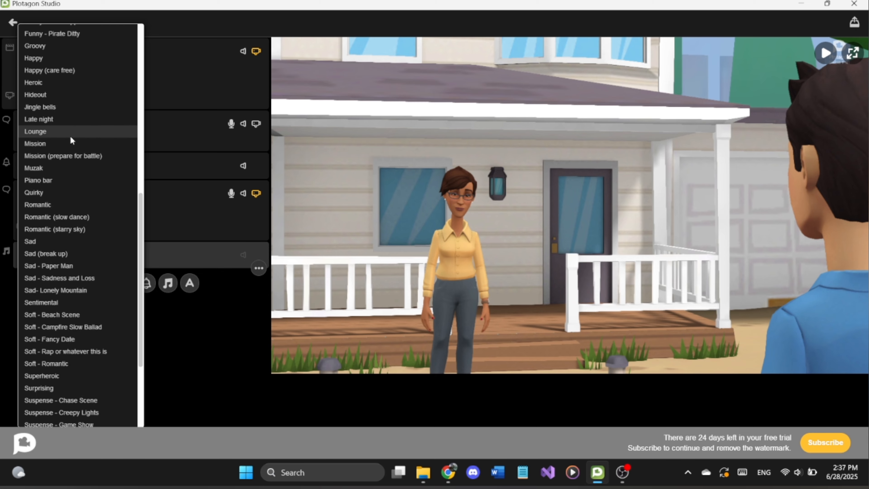
scroll(71, 137, "up", 1)
left_click(68, 130)
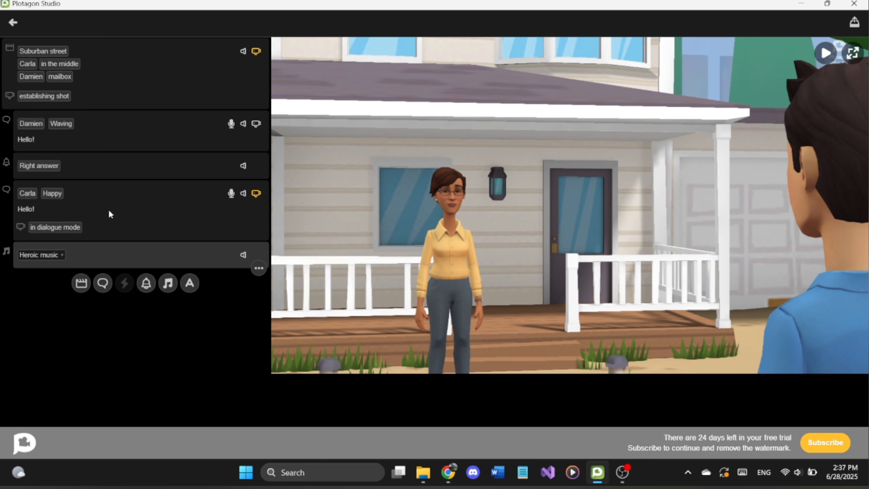
Step: Add two more dialogue lines after the heroic music, one for Carla followed by one for Damien
left_click(103, 283)
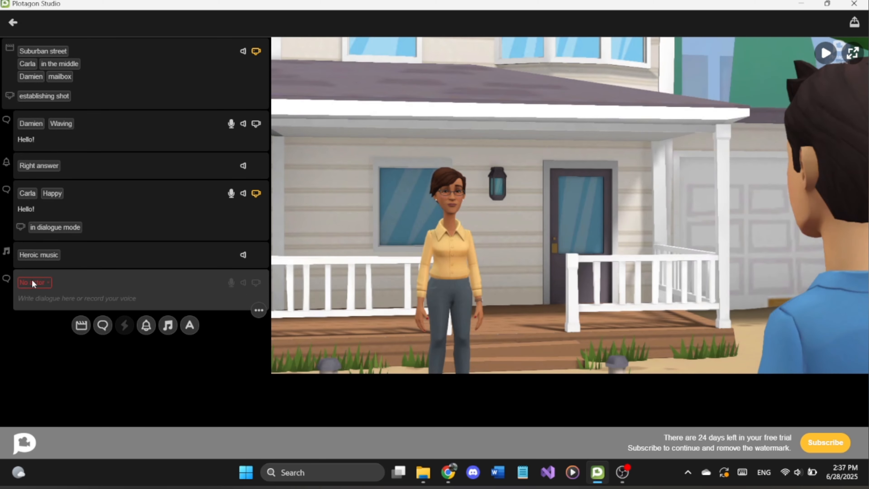
left_click(32, 283)
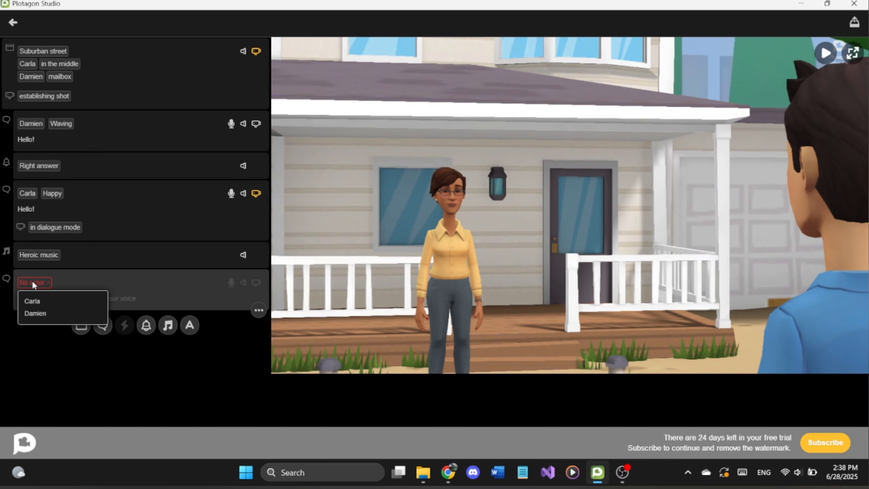
left_click(40, 302)
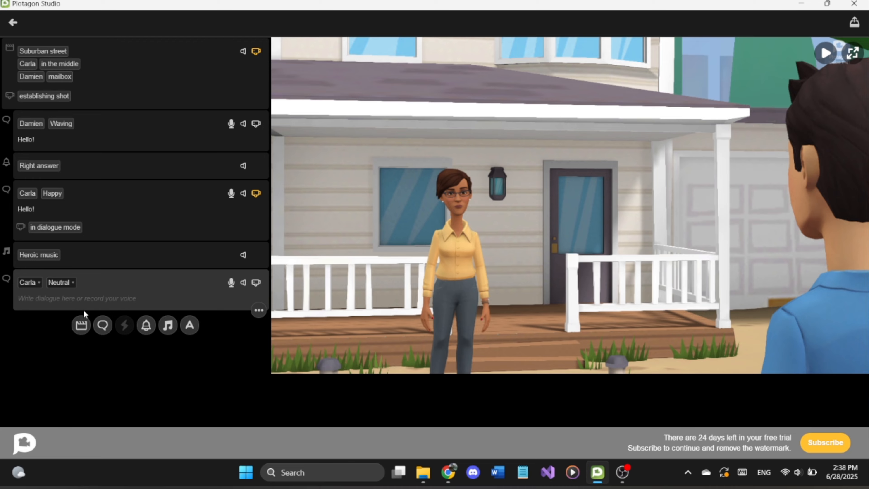
left_click(103, 328)
left_click(41, 323)
left_click(77, 351)
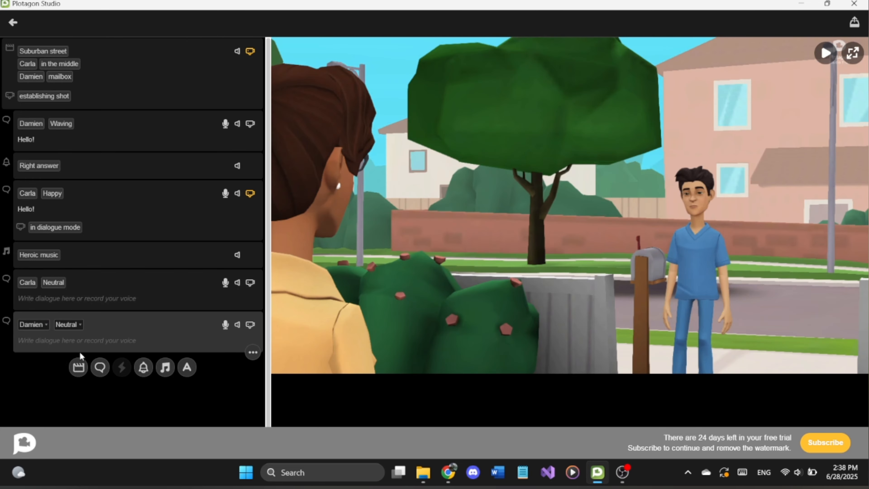
Step: Add another dialogue line for Carla at the end and set its expression to Dancing
left_click(100, 359)
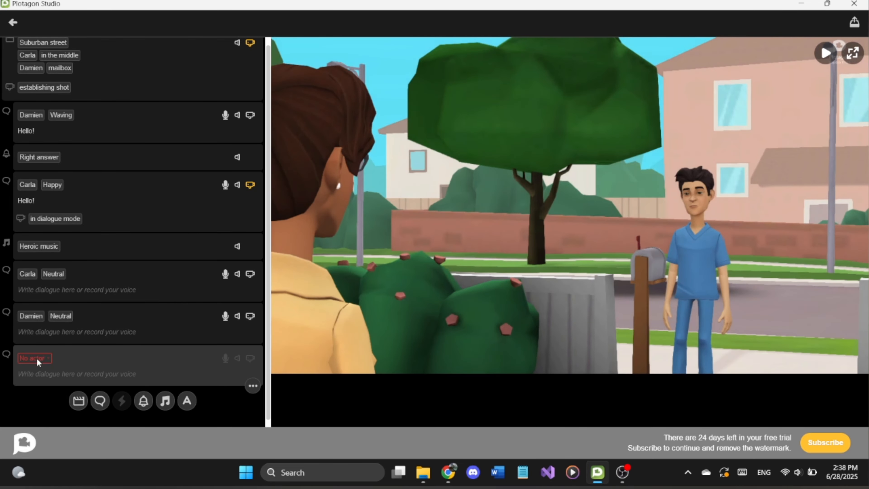
left_click(36, 357)
left_click(44, 377)
left_click(55, 358)
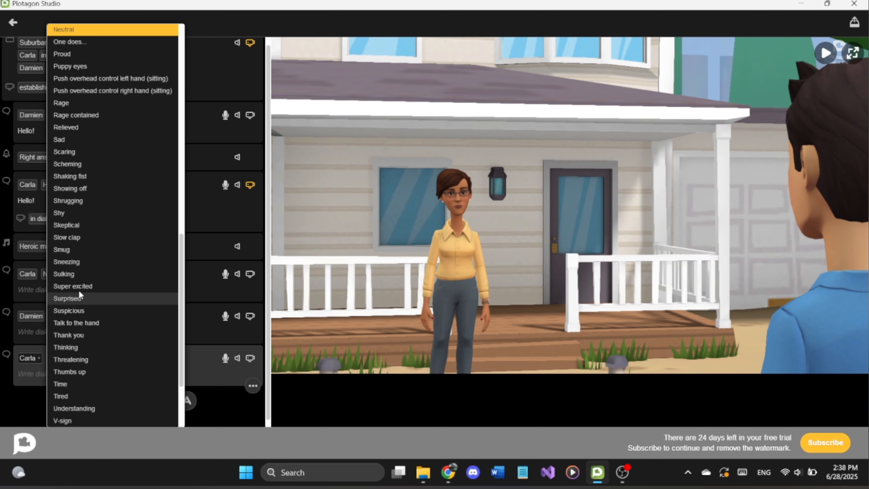
scroll(86, 271, "up", 7)
scroll(119, 135, "up", 4)
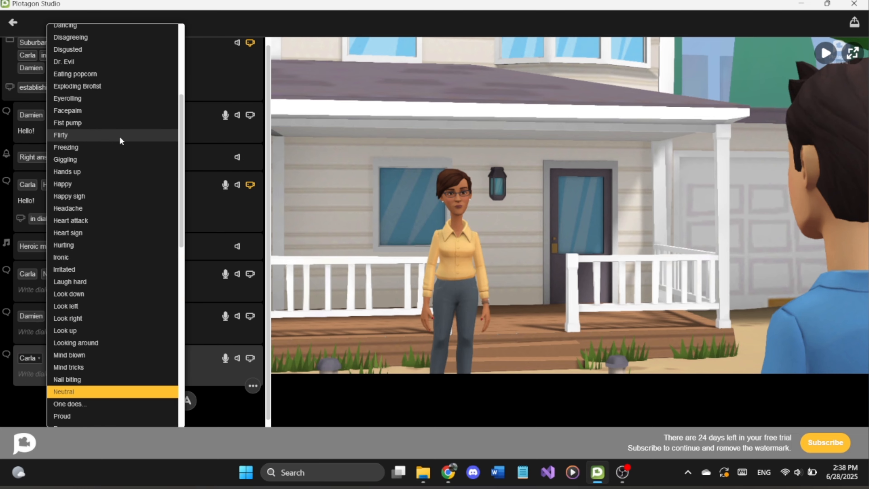
left_click(82, 70)
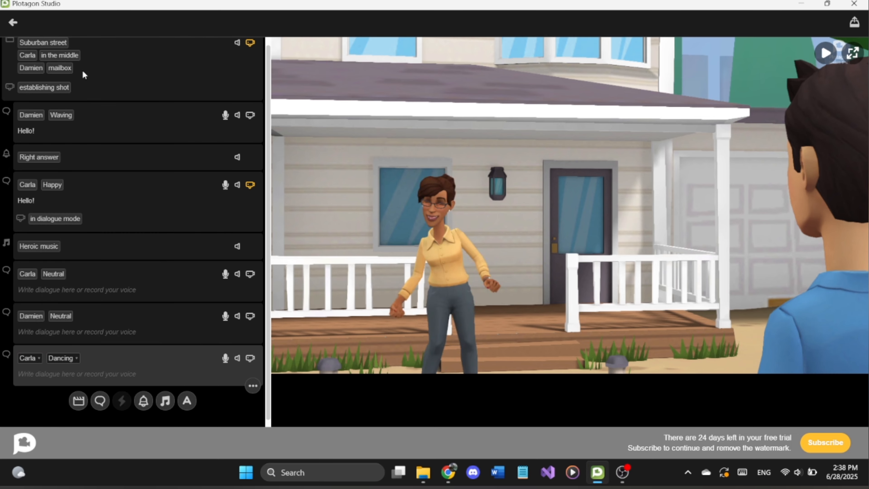
Step: Add a text element after Carla's dancing dialogue line and look through the voices available for it
scroll(155, 236, "down", 1)
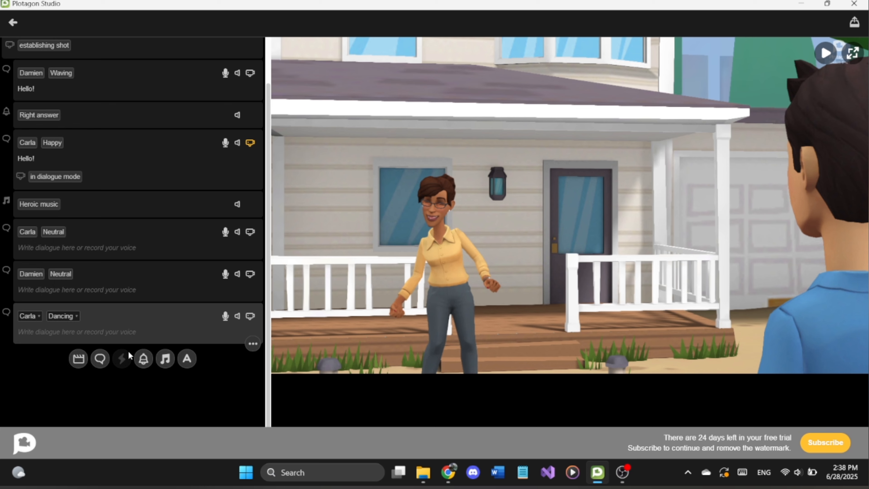
left_click(188, 360)
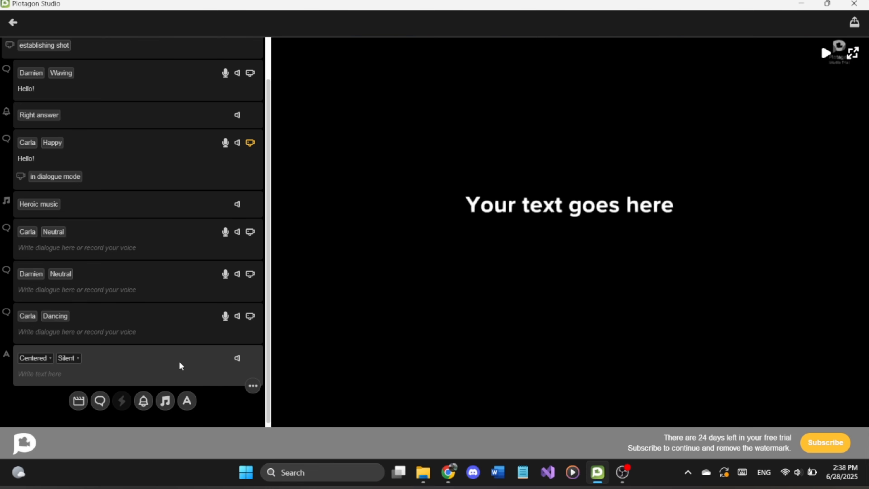
left_click(76, 359)
scroll(78, 197, "down", 5)
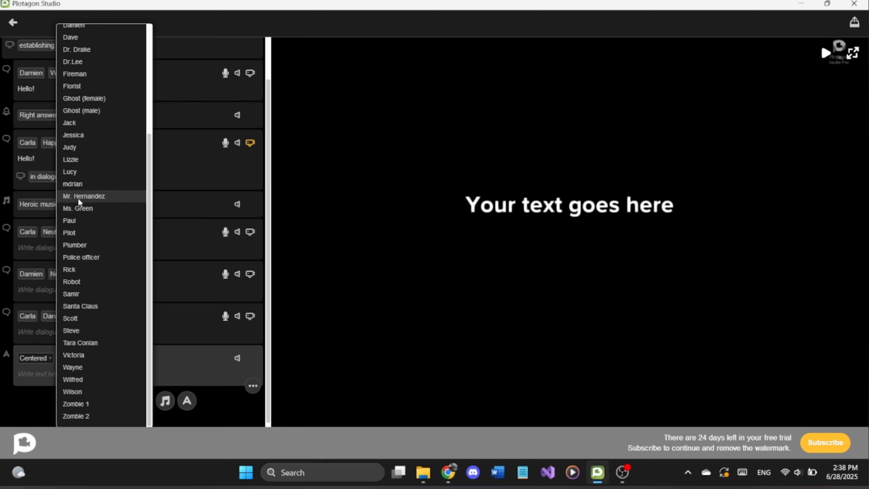
scroll(101, 242, "up", 5)
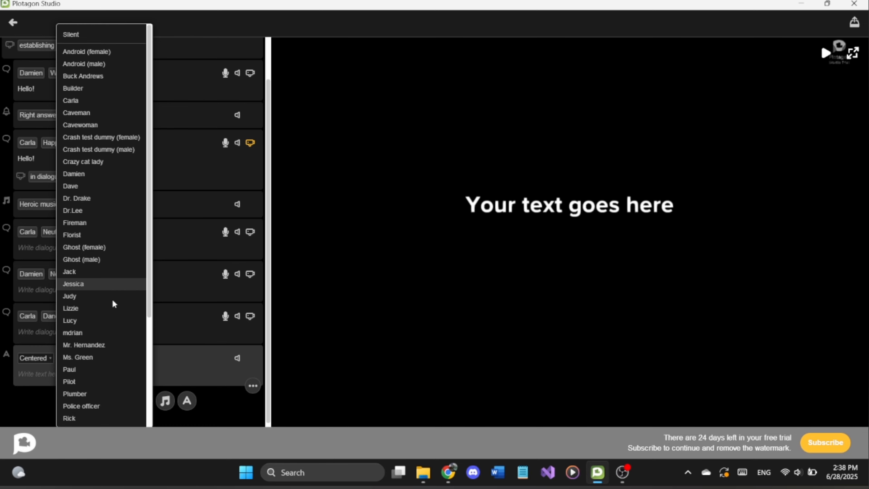
left_click(164, 362)
Step: Try the Left and Right alignments on the text element, return it to Centered and enter "Dummy text"
left_click(37, 357)
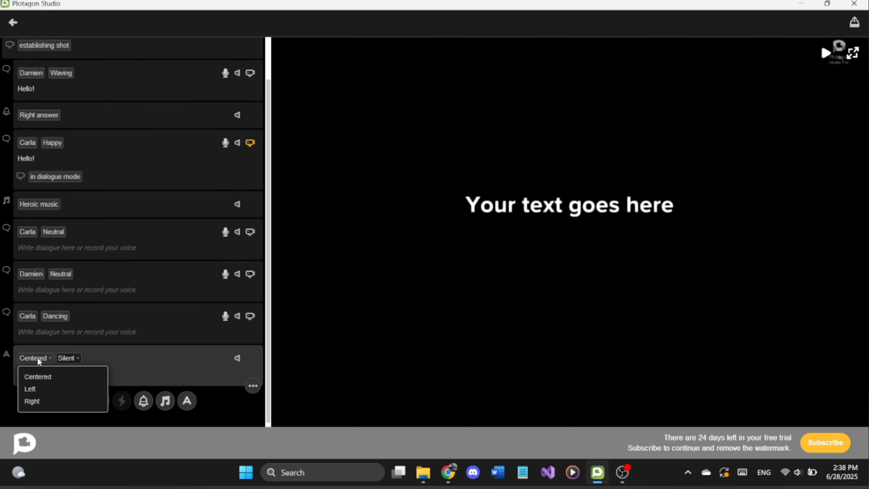
left_click(43, 384)
left_click(34, 358)
left_click(57, 399)
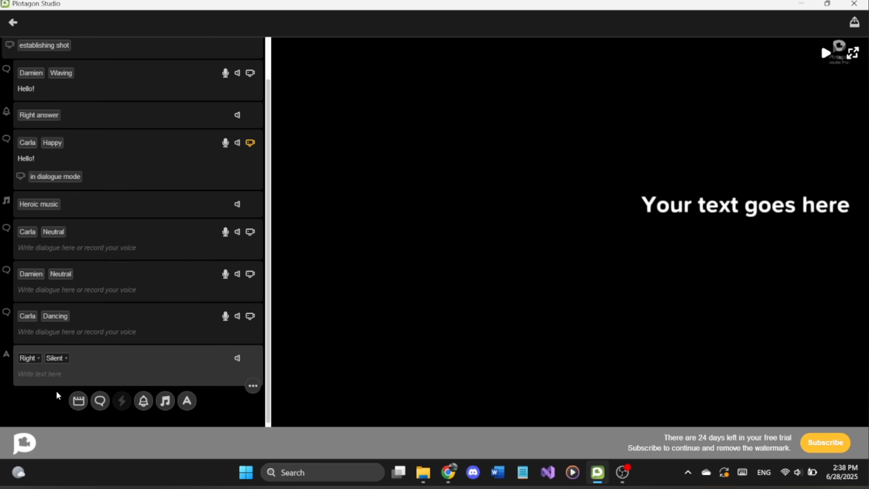
left_click(27, 359)
left_click(41, 376)
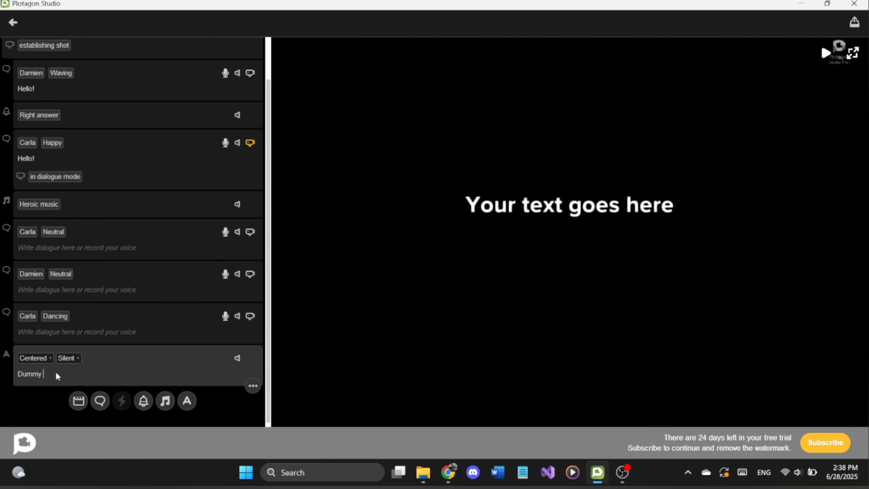
Step: Set the voice that reads the "Dummy text" element to Samir
left_click(77, 359)
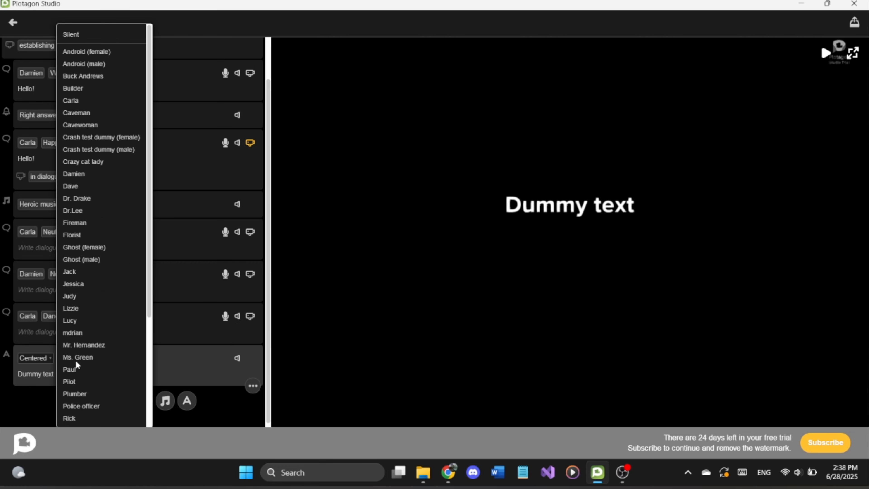
scroll(100, 206, "down", 3)
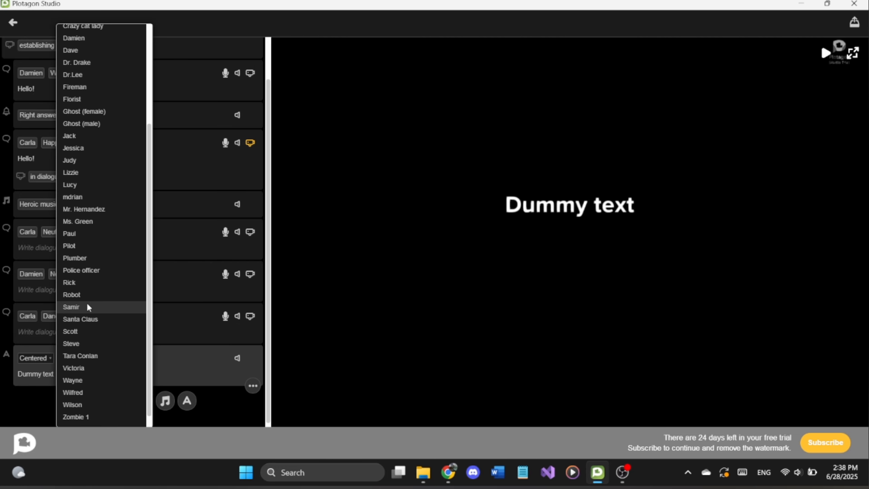
left_click(86, 304)
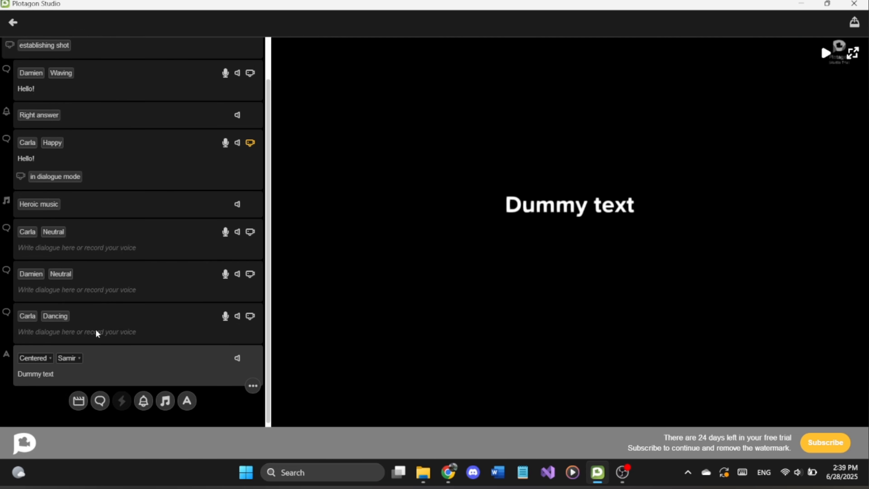
Step: Review the script's elements one by one, from the Suburban street scene down to the closing text element
scroll(169, 251, "up", 2)
left_click(118, 78)
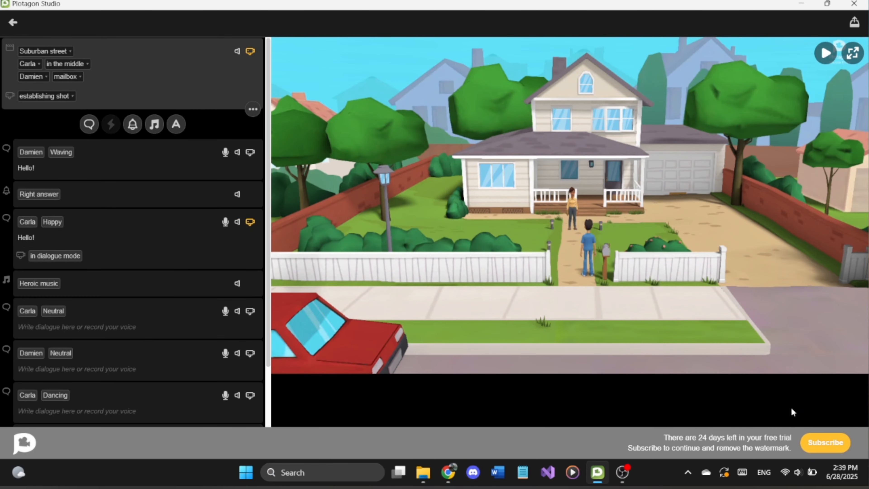
left_click(67, 169)
left_click(93, 232)
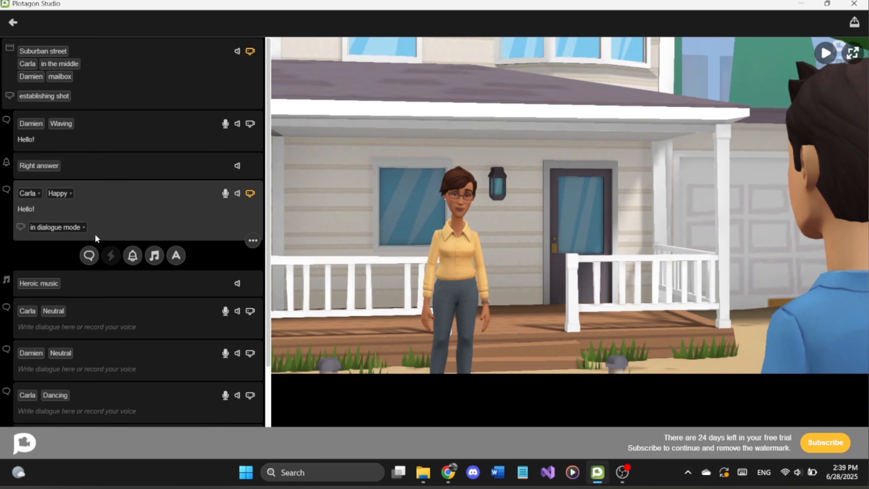
left_click(111, 282)
left_click(134, 353)
left_click(149, 396)
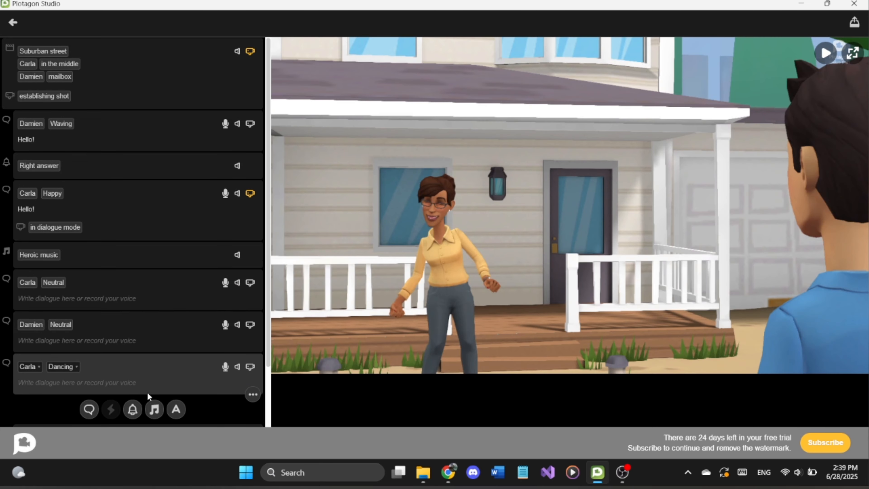
scroll(149, 377, "down", 3)
left_click(157, 337)
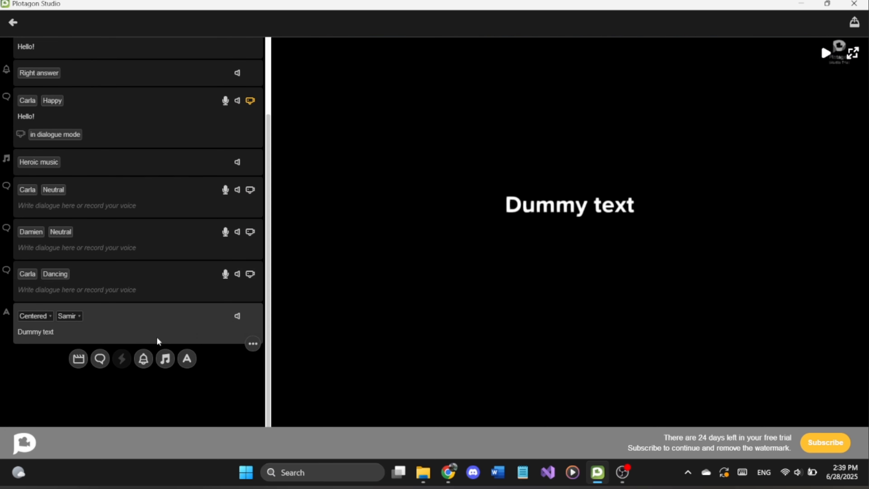
Step: Add a new scene after the text element and choose Halloween card as its setting
left_click(76, 362)
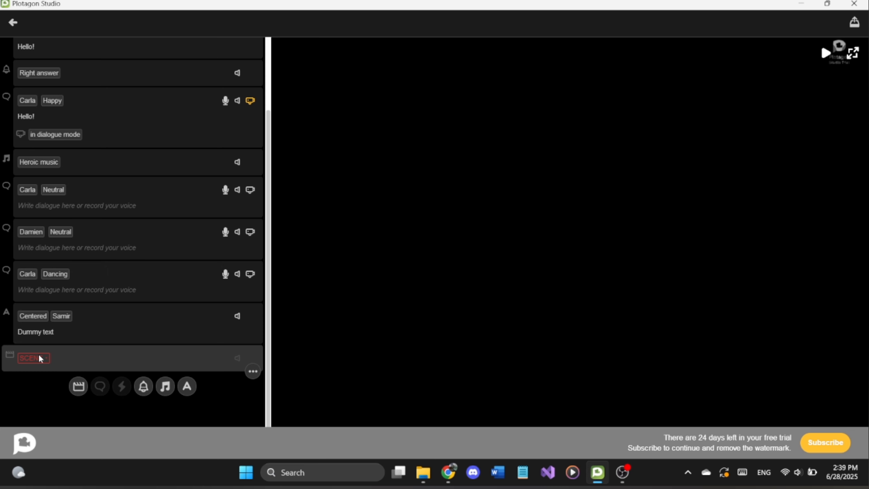
left_click(39, 357)
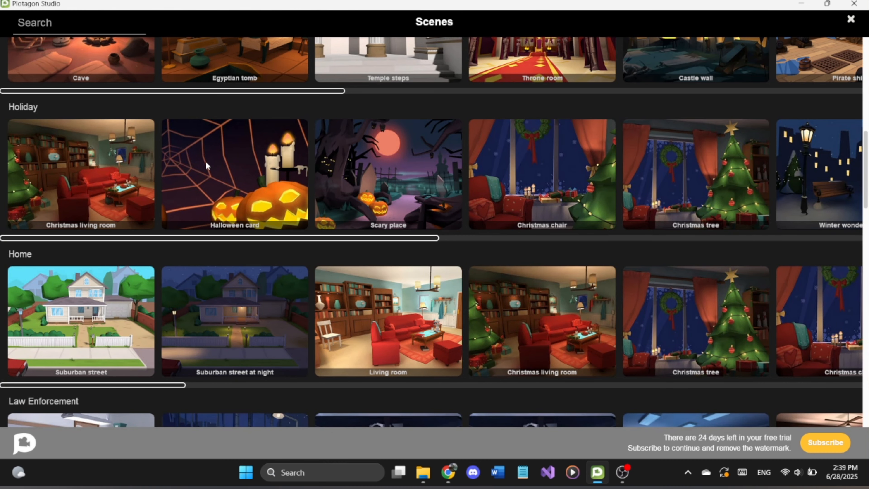
left_click(190, 167)
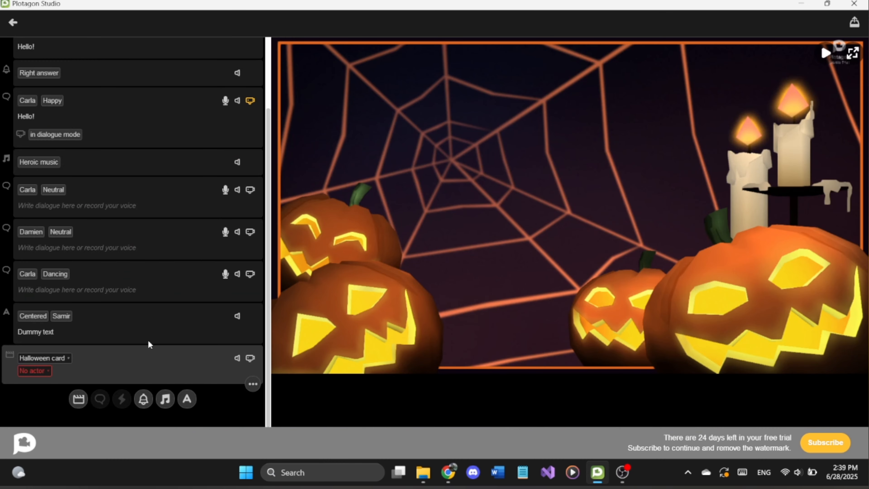
Step: Start creating a new character for the empty actor slot of the Halloween card scene
left_click(41, 370)
scroll(278, 300, "up", 10)
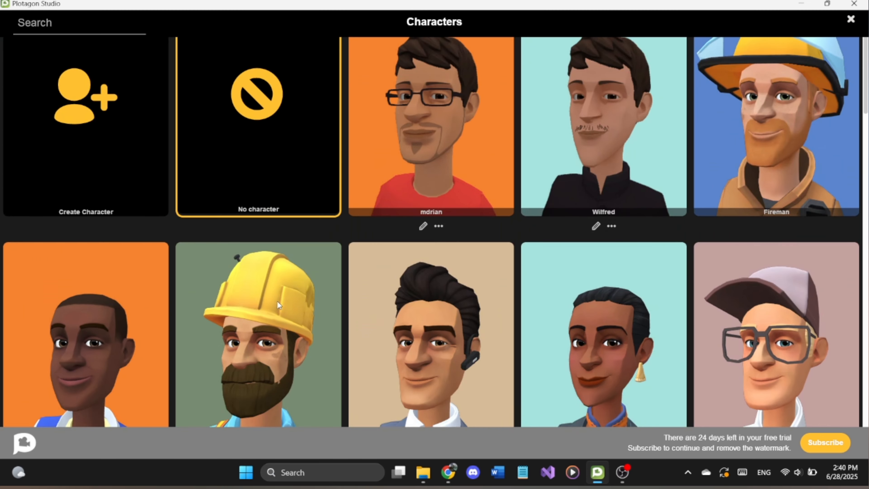
scroll(278, 302, "up", 1)
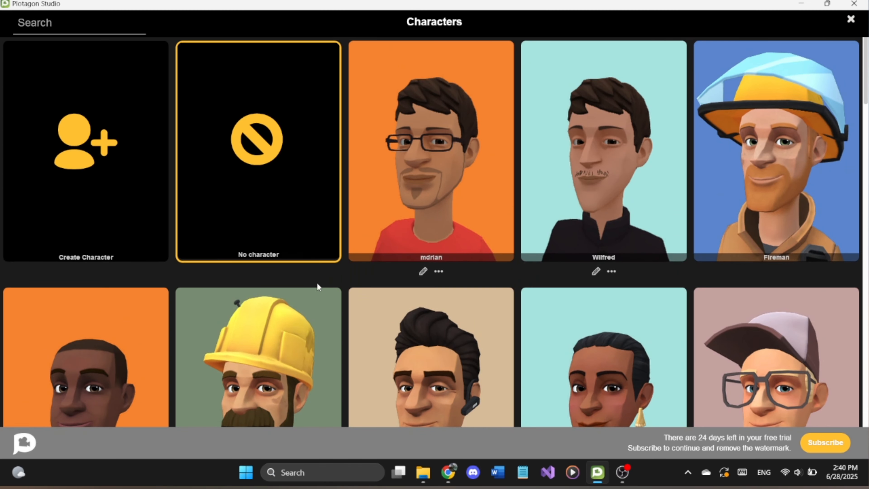
left_click(85, 182)
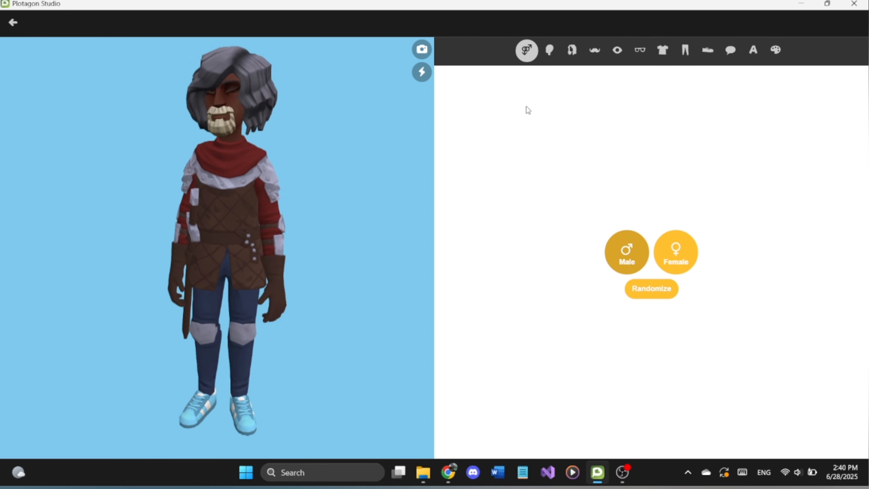
Step: Randomize the new character several times, ending on a woman with blonde locs, a blue shirt and a long skirt
left_click(648, 291)
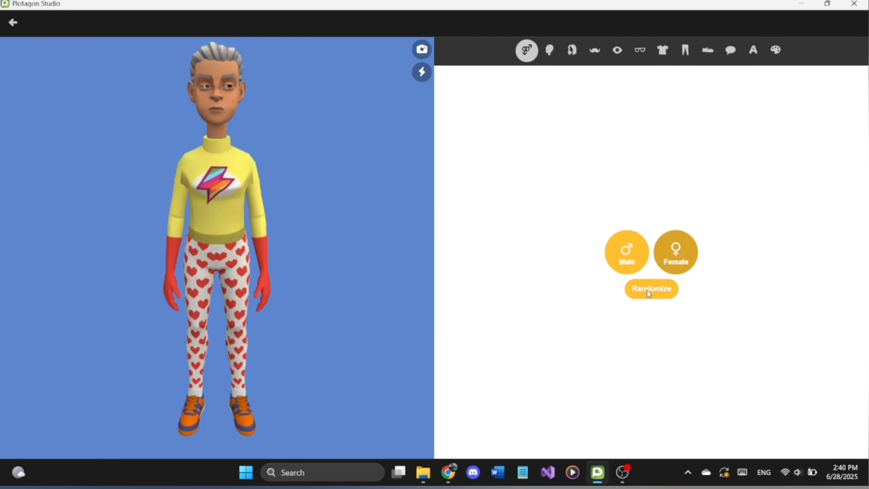
left_click(647, 290)
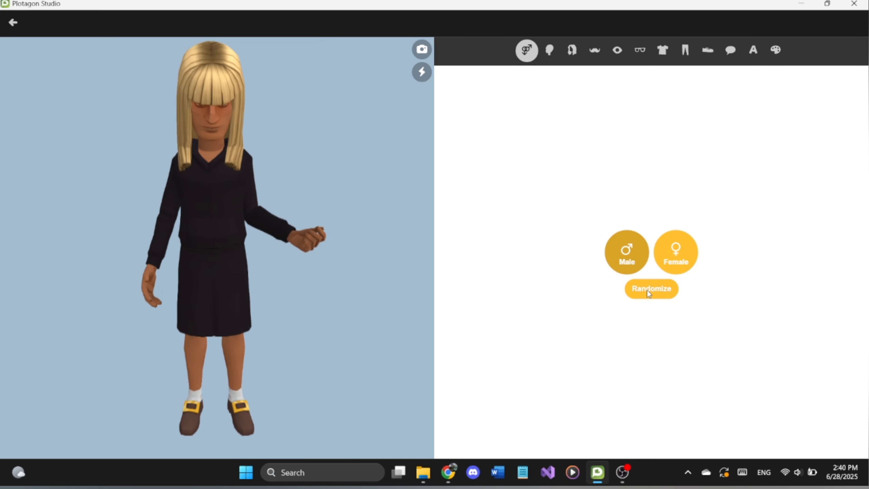
left_click(647, 290)
left_click(648, 290)
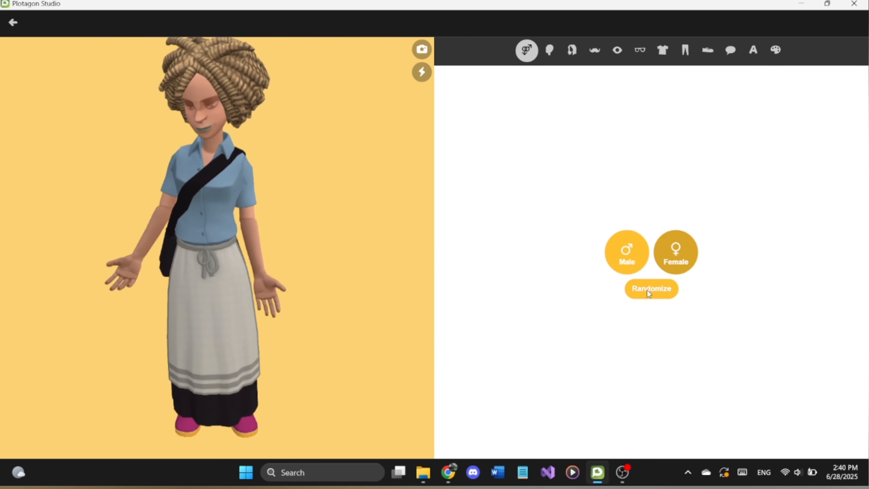
Step: Keep the character's head shape, give her the long wavy side-parted hairstyle and colour it dark red
left_click(550, 50)
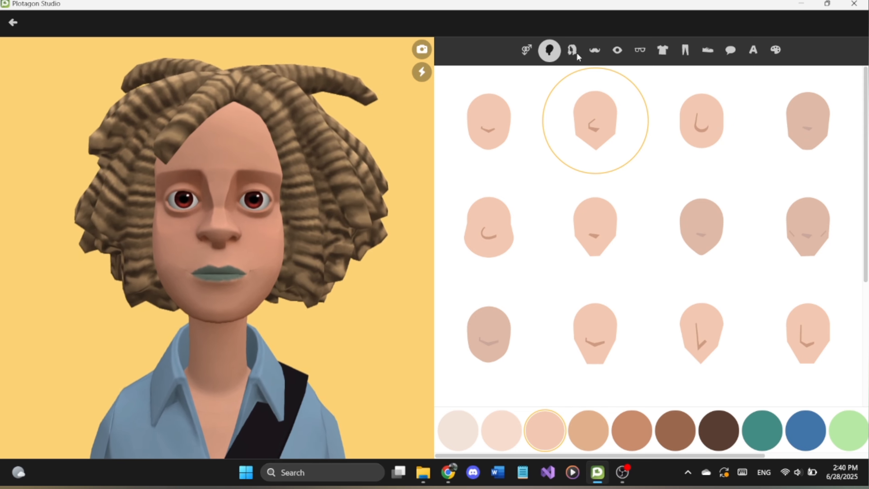
left_click(574, 51)
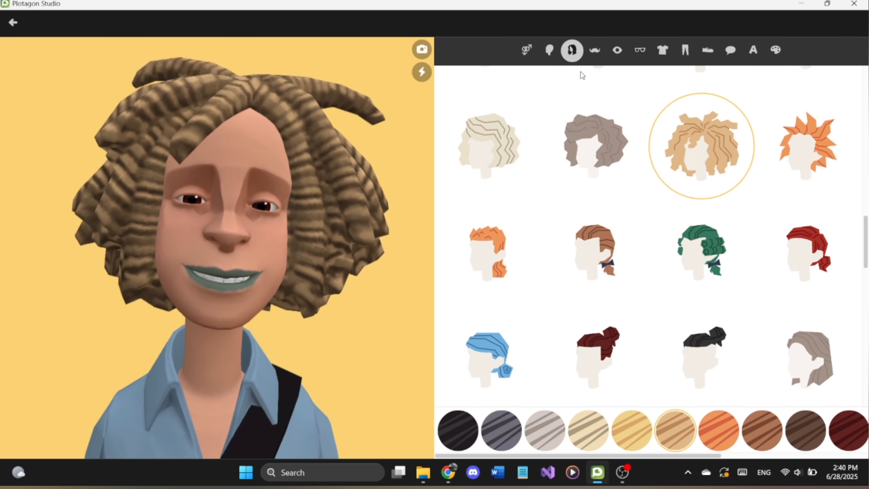
scroll(659, 205, "down", 5)
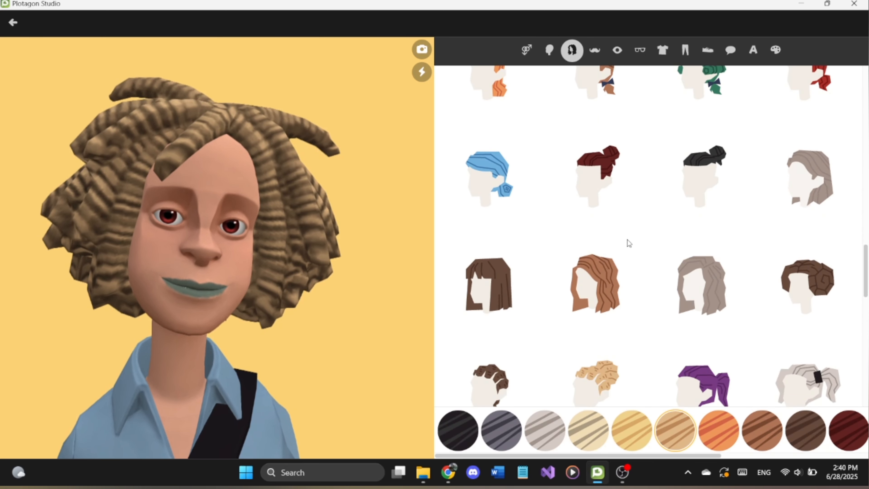
left_click(608, 282)
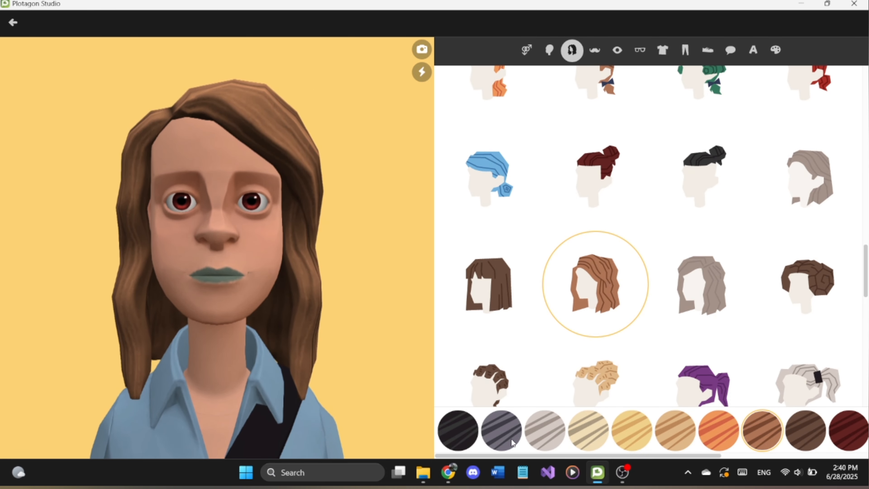
left_click(848, 427)
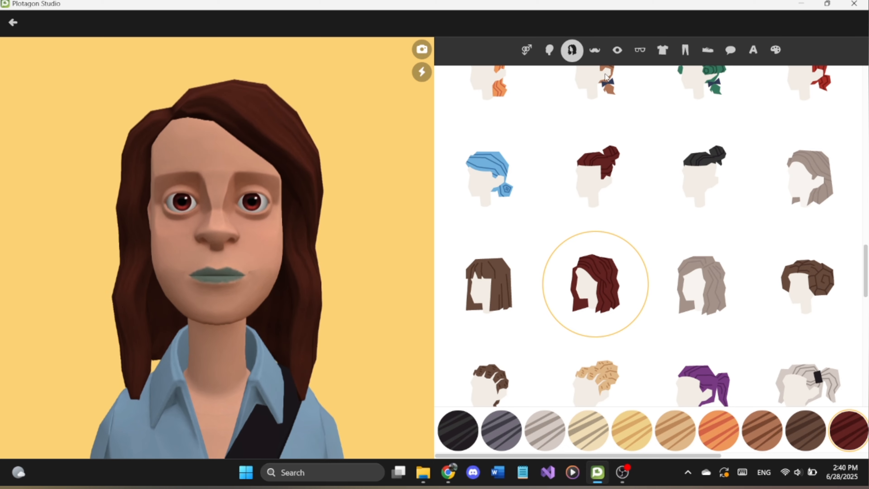
left_click(595, 52)
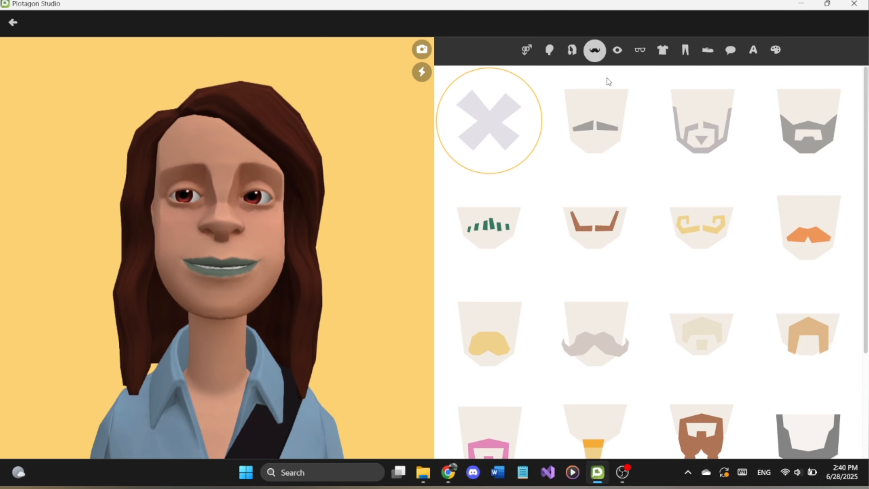
scroll(653, 156, "down", 3)
scroll(670, 198, "up", 3)
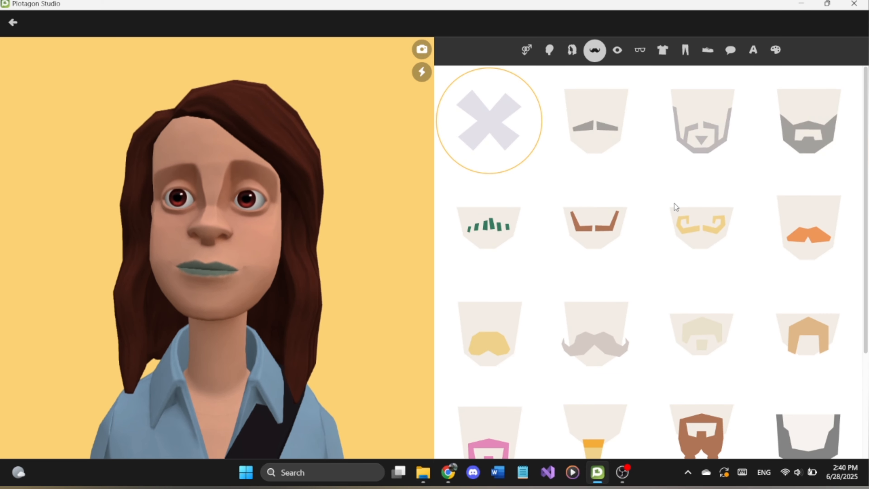
Step: Give the character green eyes, thin winged eyeliner and coral-red lips
left_click(618, 51)
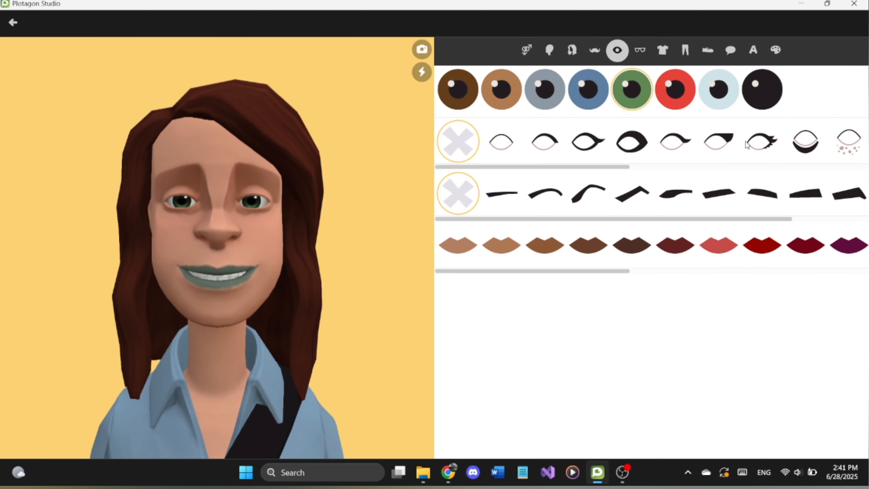
left_click(676, 140)
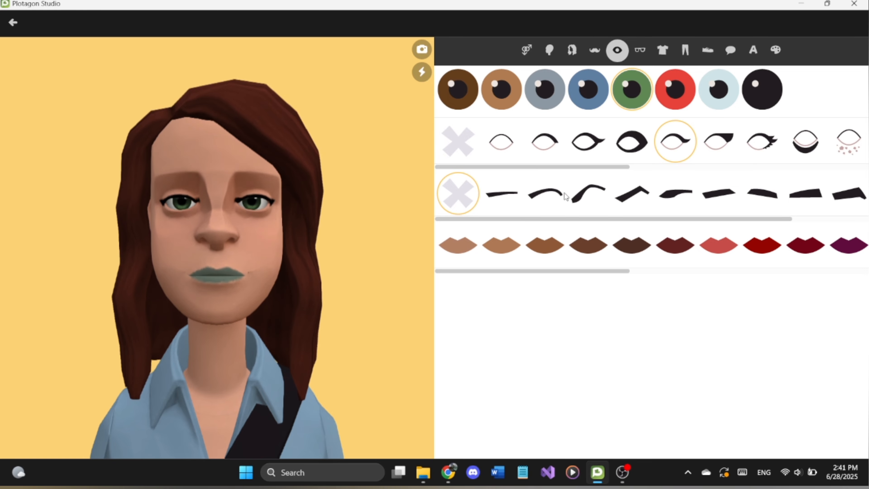
left_click(719, 243)
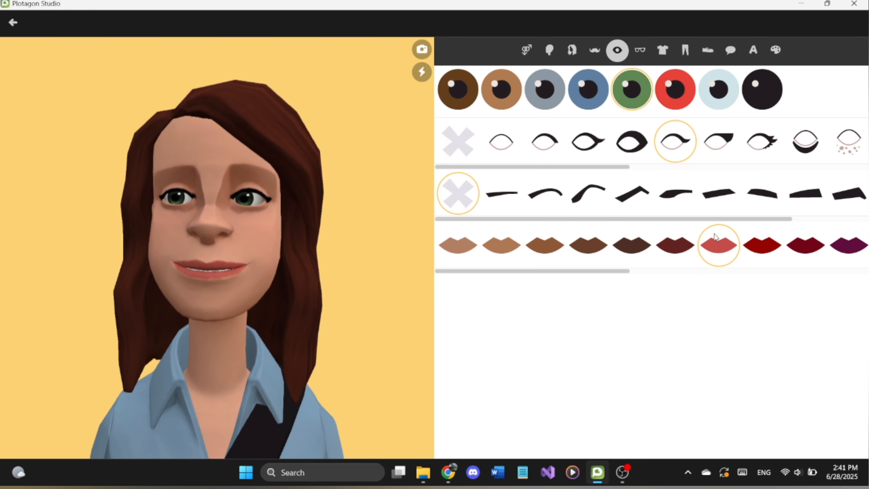
Step: Browse the accessories and headwear and give the character the black graduation cap with the gold tassel
left_click(641, 54)
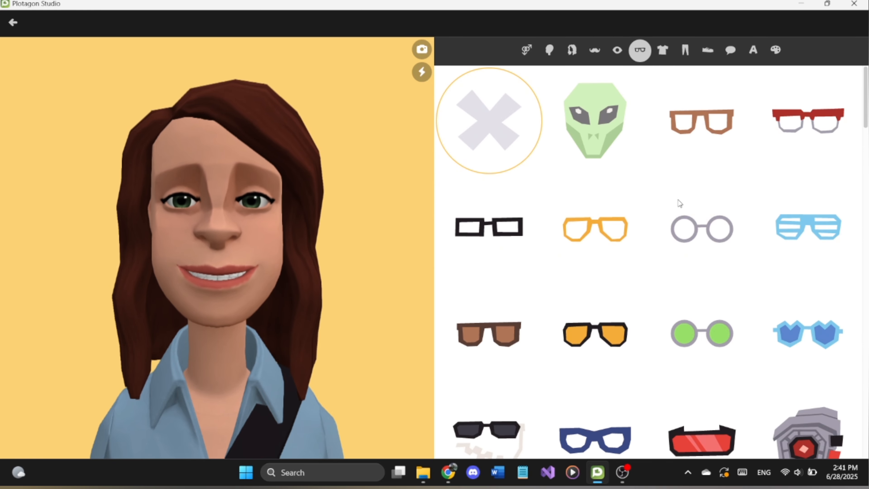
scroll(682, 232, "down", 5)
scroll(682, 230, "down", 10)
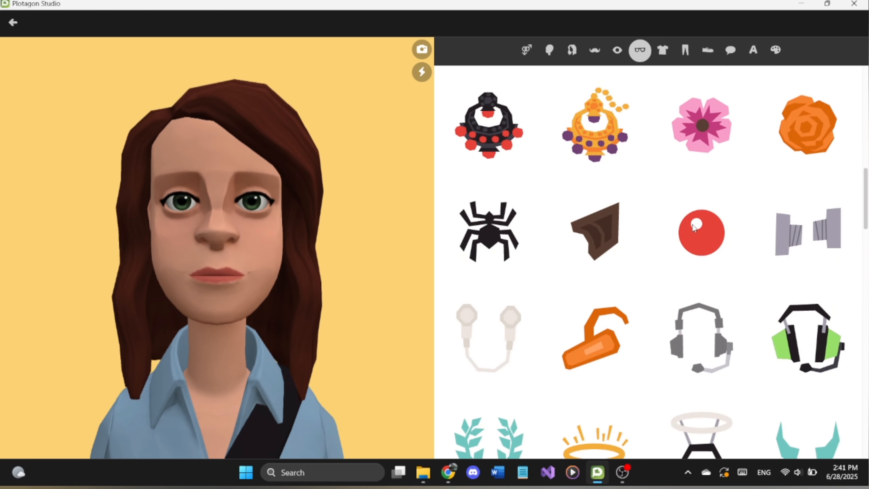
scroll(692, 236, "down", 10)
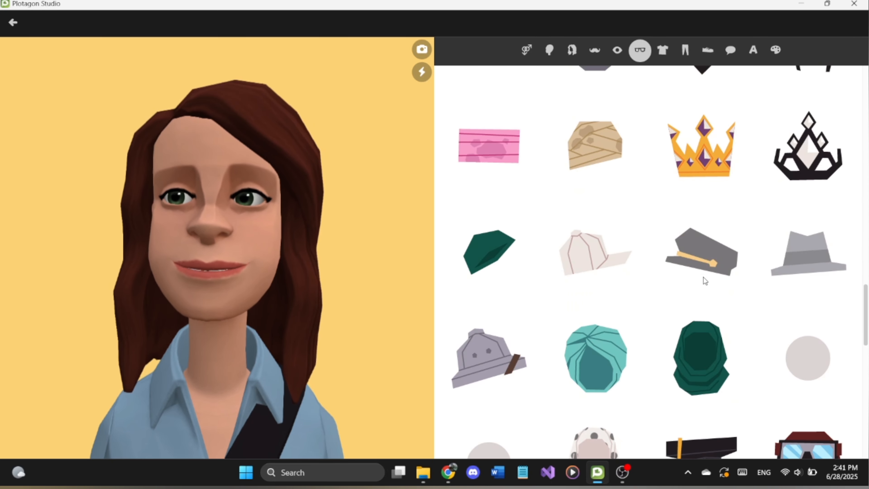
scroll(707, 273, "down", 3)
scroll(691, 299, "down", 1)
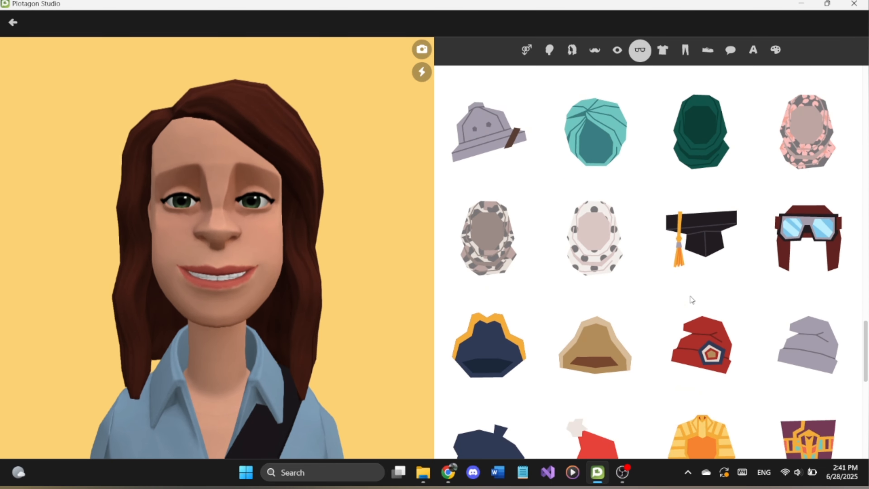
left_click(695, 240)
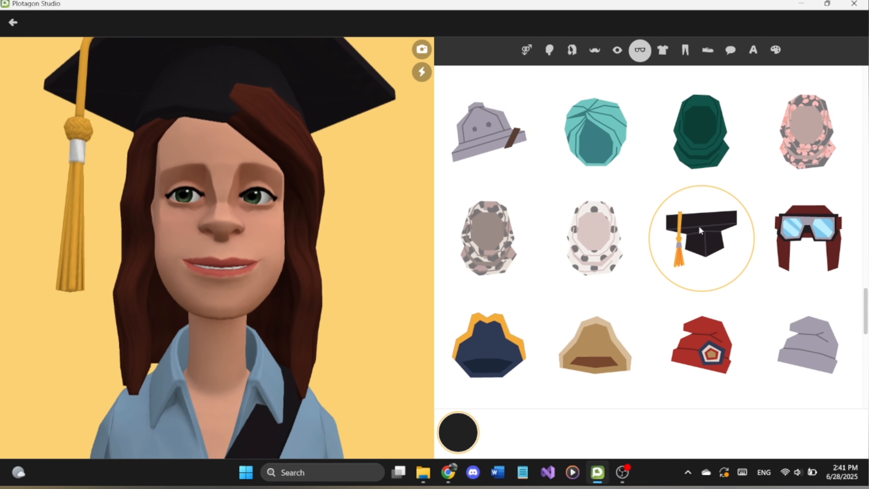
Step: Dress the character in the pink floral short-sleeved shirt and look through the other tops
left_click(663, 50)
scroll(702, 229, "up", 5)
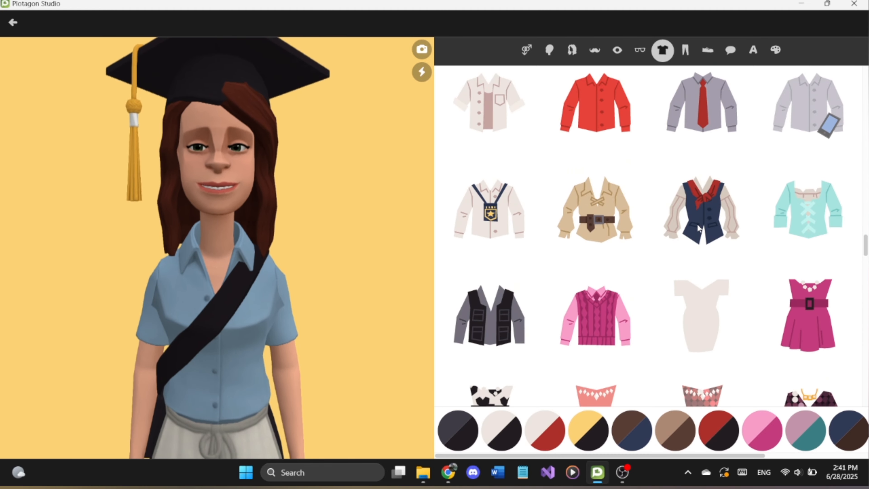
scroll(698, 226, "up", 5)
left_click(702, 240)
scroll(702, 236, "up", 1)
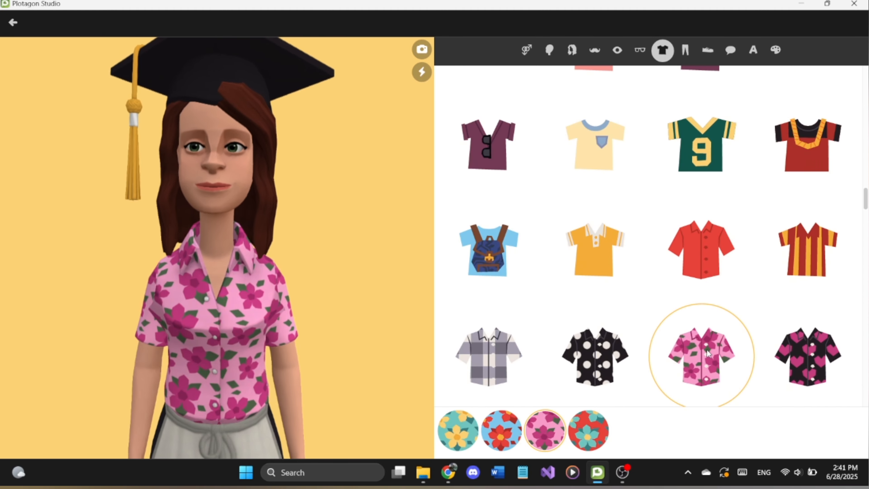
scroll(699, 281, "down", 5)
scroll(702, 329, "down", 15)
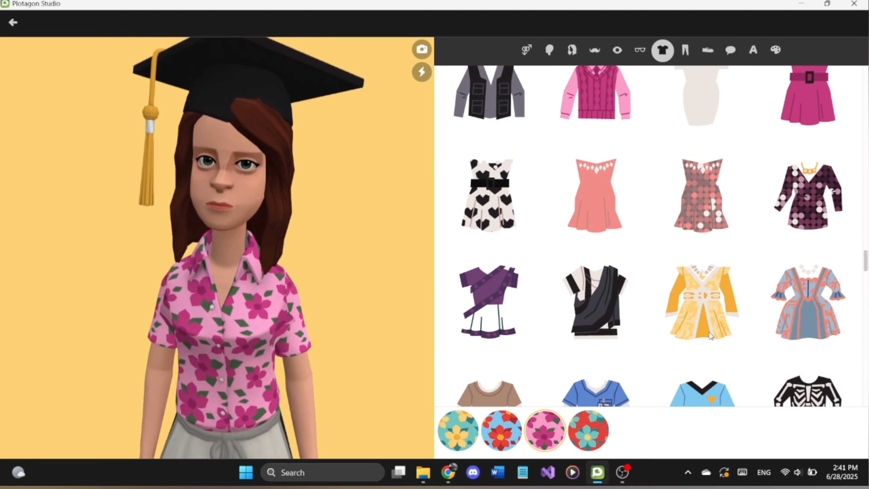
scroll(713, 306, "down", 10)
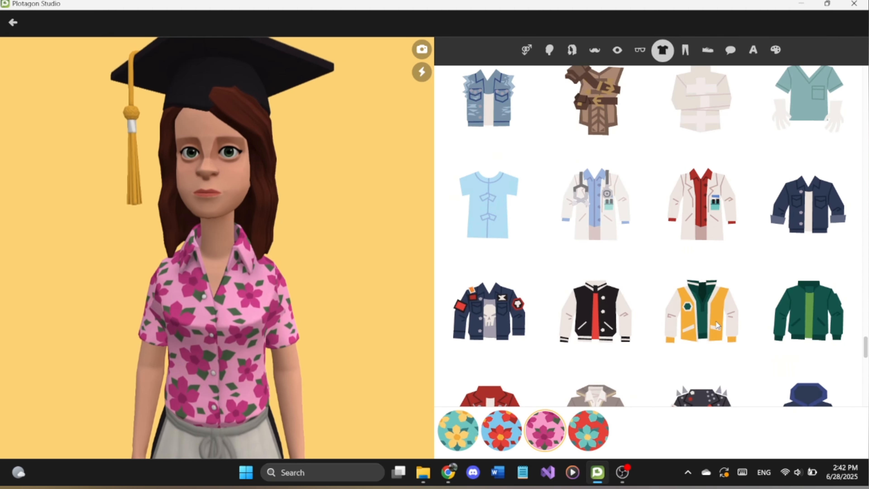
Step: Replace the character's apron skirt with the long bordered skirt in purple with gold trim
left_click(686, 50)
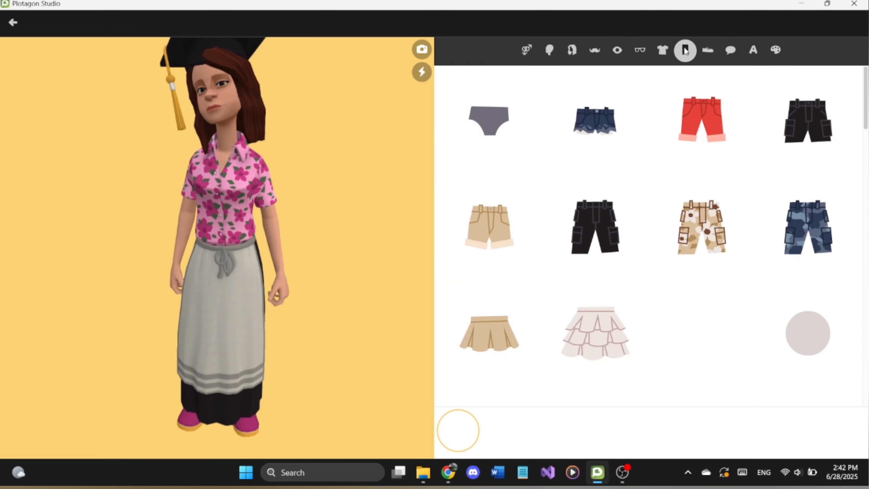
scroll(762, 302, "down", 10)
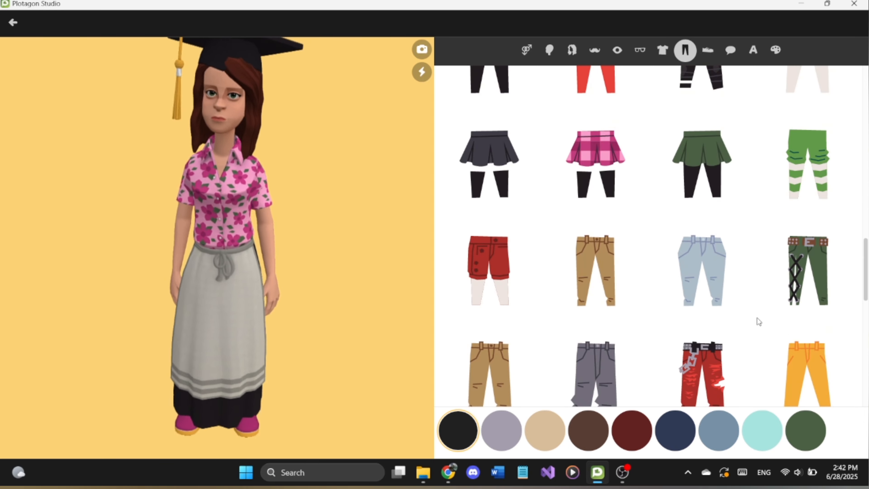
scroll(759, 318, "up", 10)
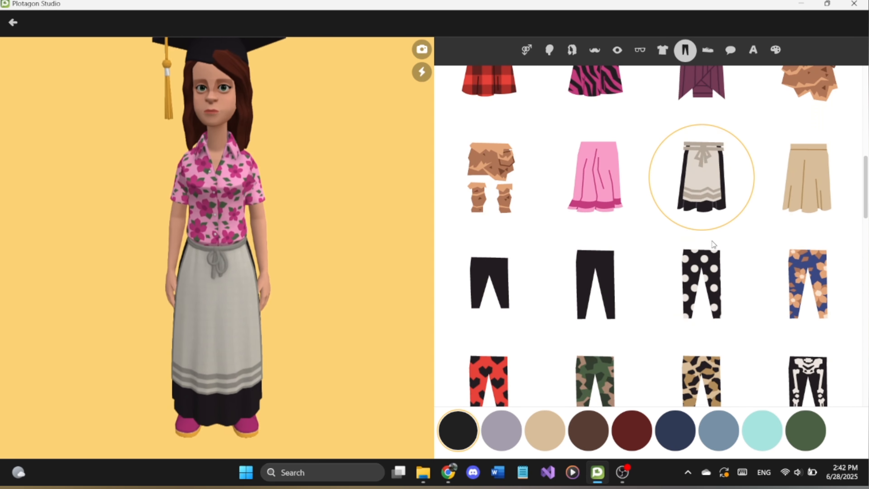
left_click(598, 186)
left_click(589, 432)
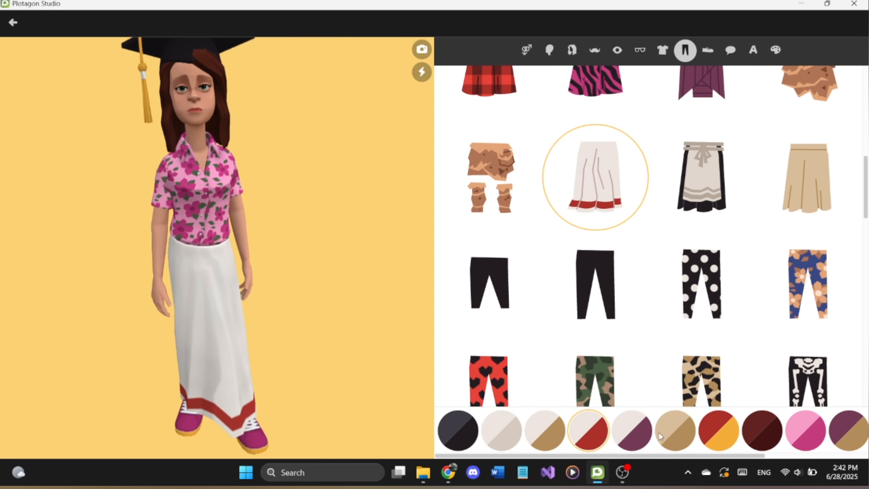
left_click(719, 431)
left_click(844, 431)
Step: Swap the character's sneakers for high-heeled pumps and colour them red
left_click(708, 50)
scroll(763, 267, "down", 8)
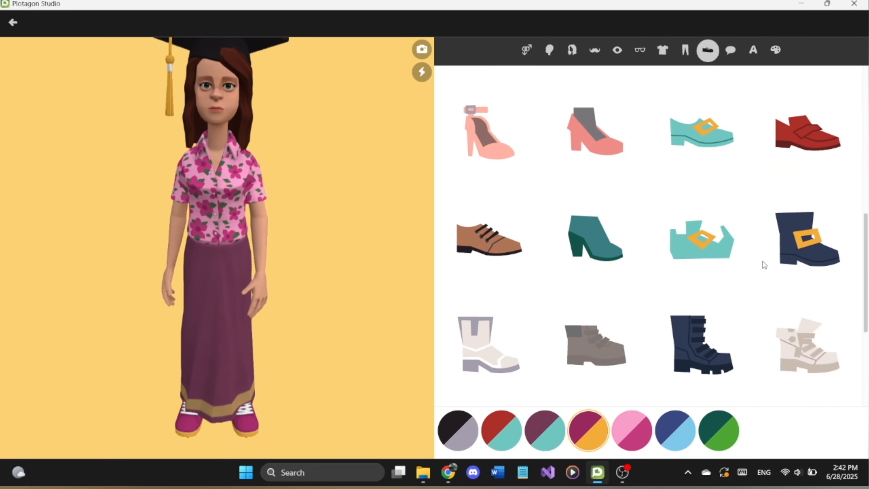
scroll(777, 279, "up", 3)
scroll(788, 273, "up", 3)
left_click(806, 137)
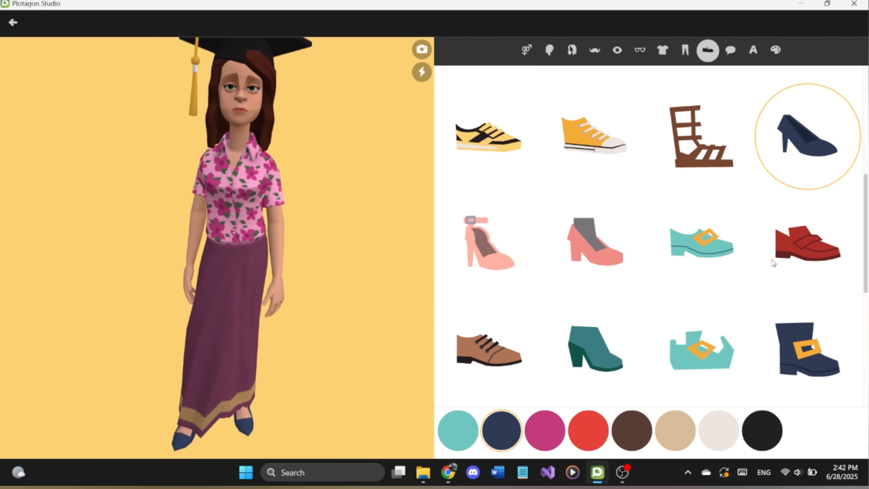
left_click(588, 430)
scroll(734, 79, "up", 5)
Step: Review the character's voice and name settings
left_click(731, 50)
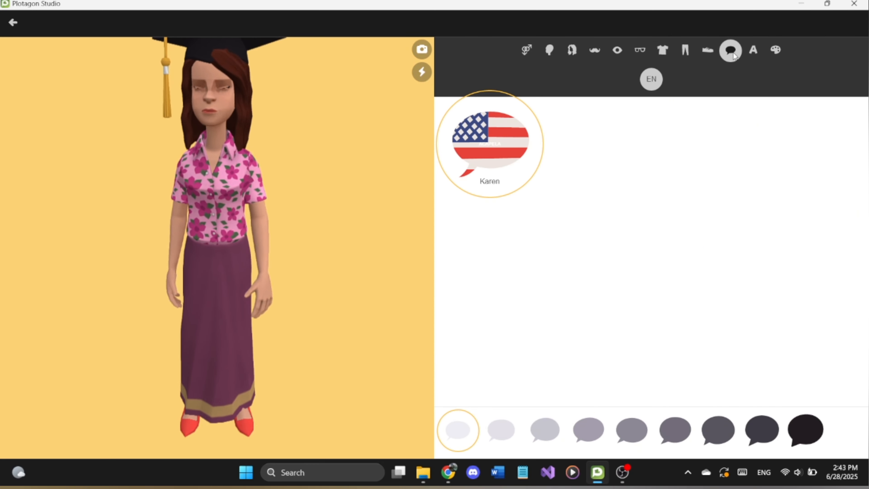
left_click(754, 50)
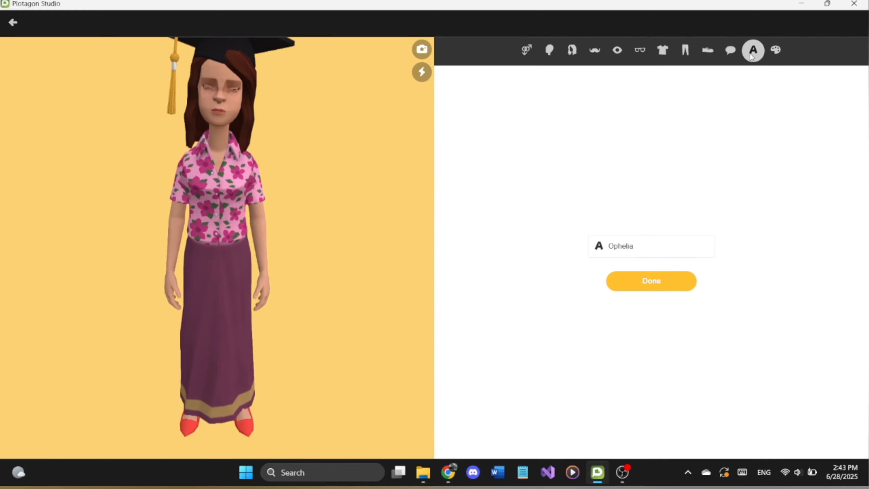
left_click(639, 246)
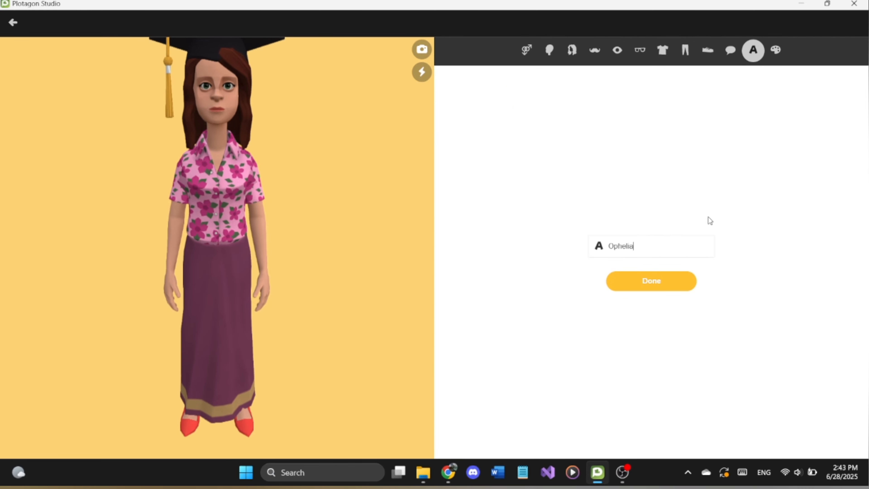
Step: Try orange and pink backgrounds for the character and return to the light yellow one
left_click(775, 51)
left_click(689, 226)
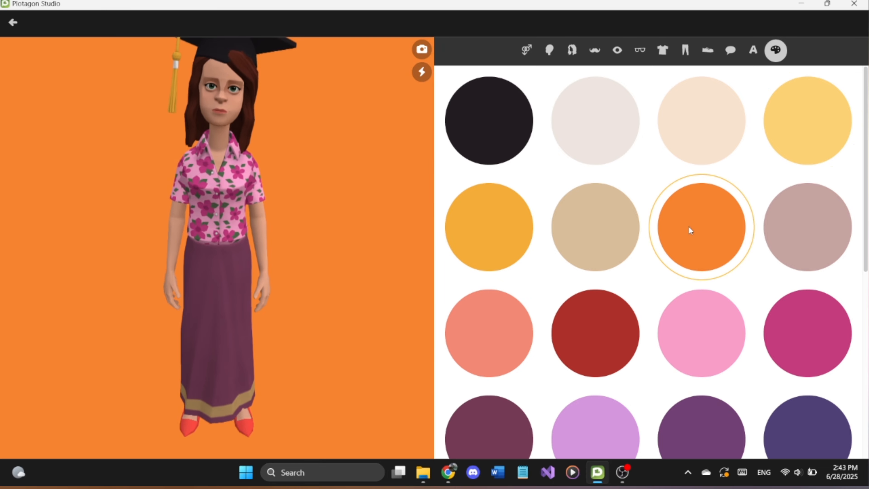
left_click(707, 318)
left_click(798, 144)
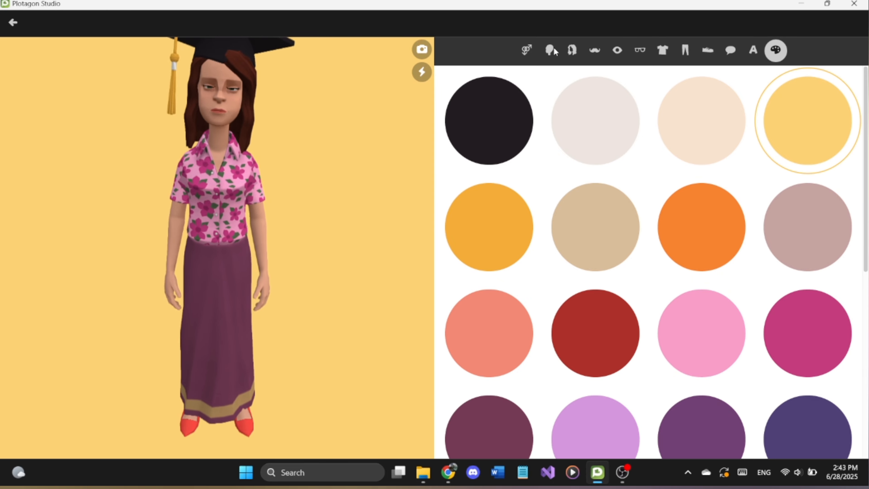
Step: Finish the character design and cast the new woman in the Halloween card scene
left_click(13, 23)
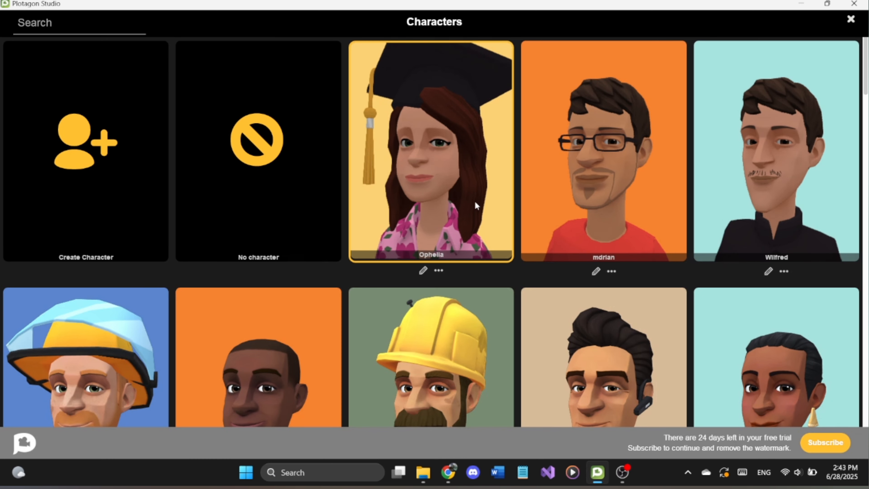
left_click(475, 205)
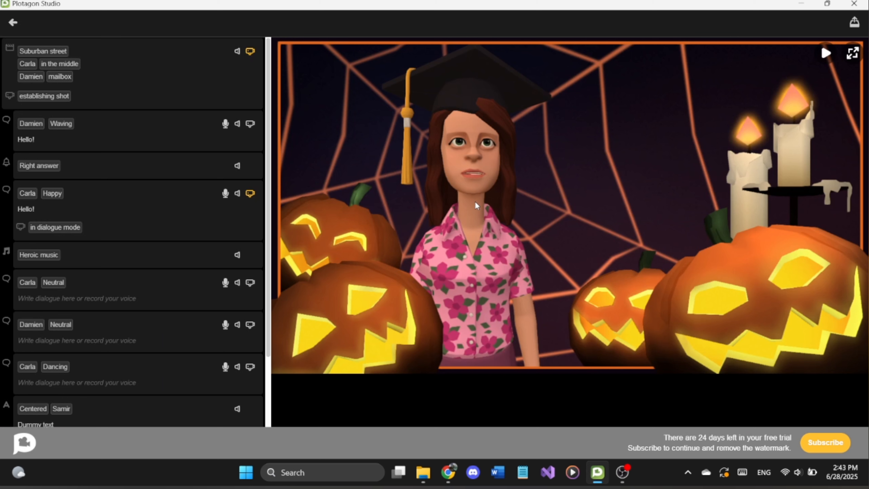
Step: Give the new character a Waving dialogue line reading "Hello world!" after the Halloween card scene and preview the result
left_click(101, 362)
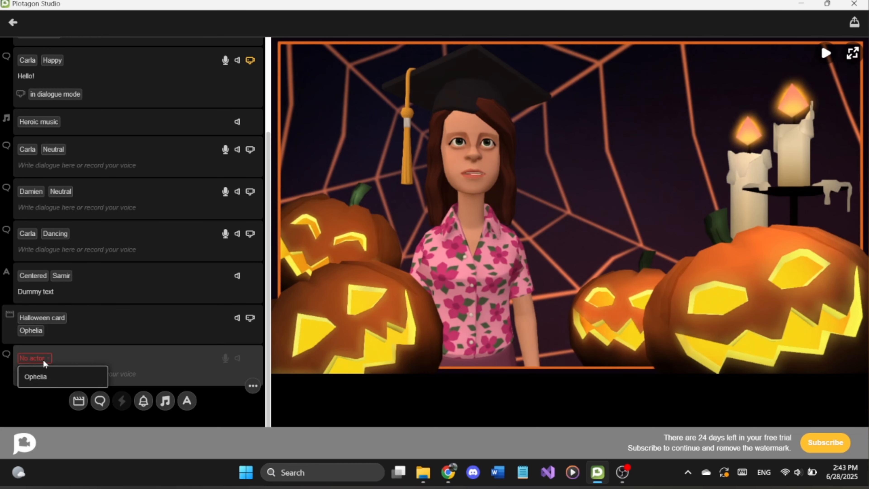
left_click(72, 357)
scroll(99, 355, "down", 3)
left_click(90, 343)
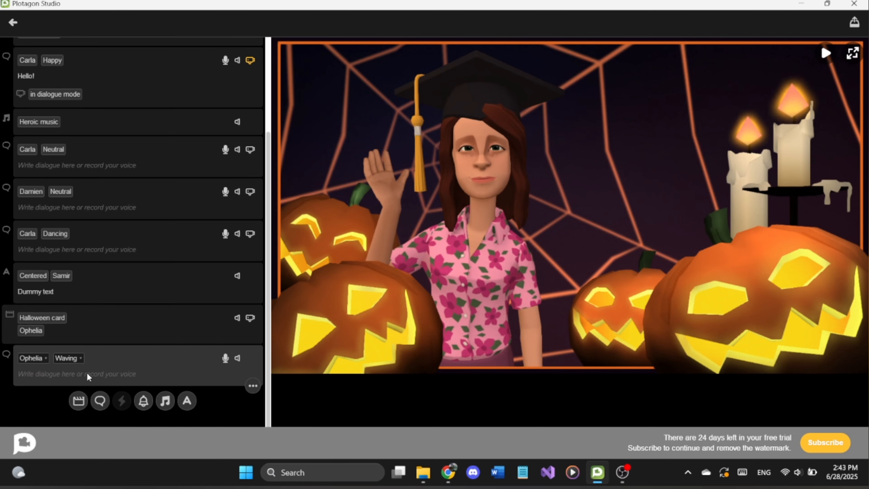
type("Hello world!")
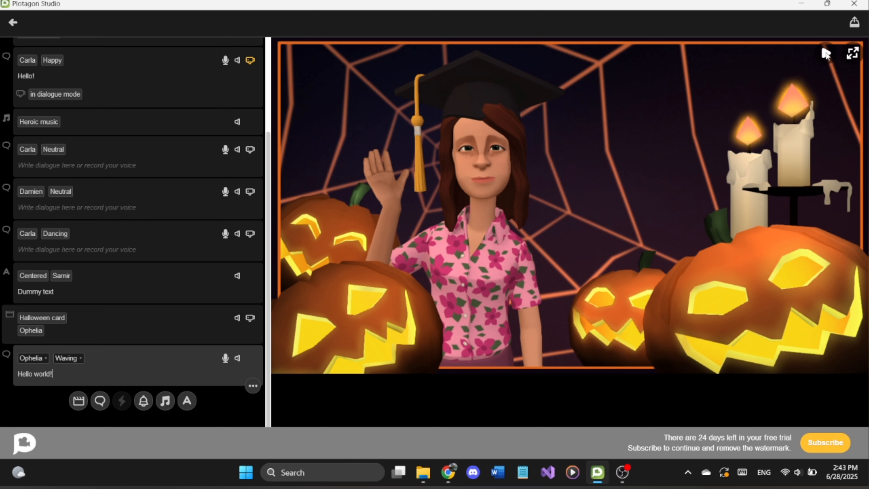
left_click(827, 55)
Step: Render the video in 4K resolution with embedded subtitles
left_click(856, 24)
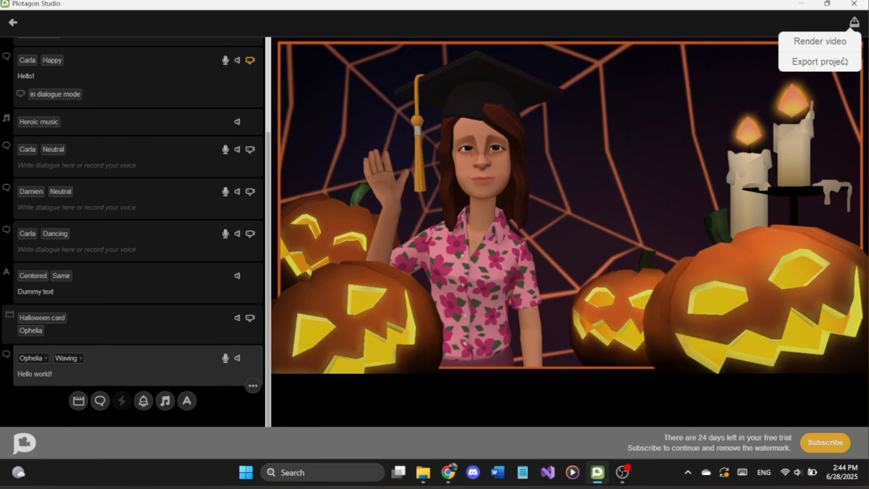
left_click(834, 42)
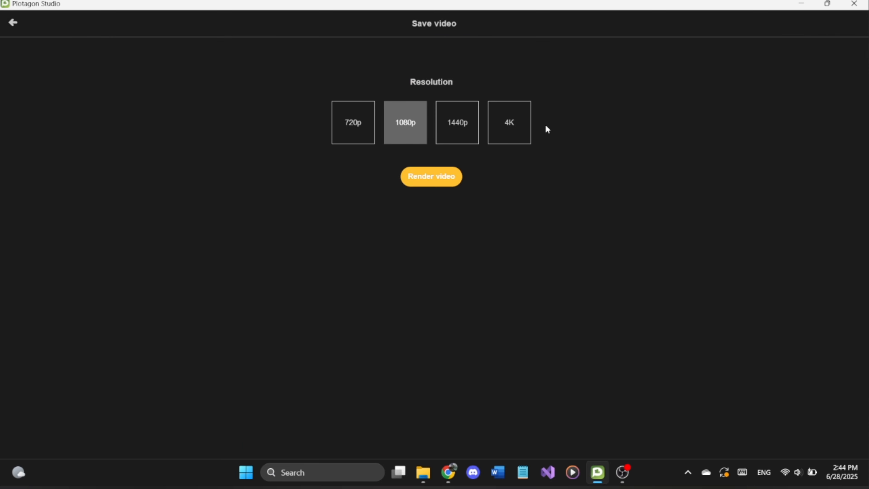
left_click(514, 129)
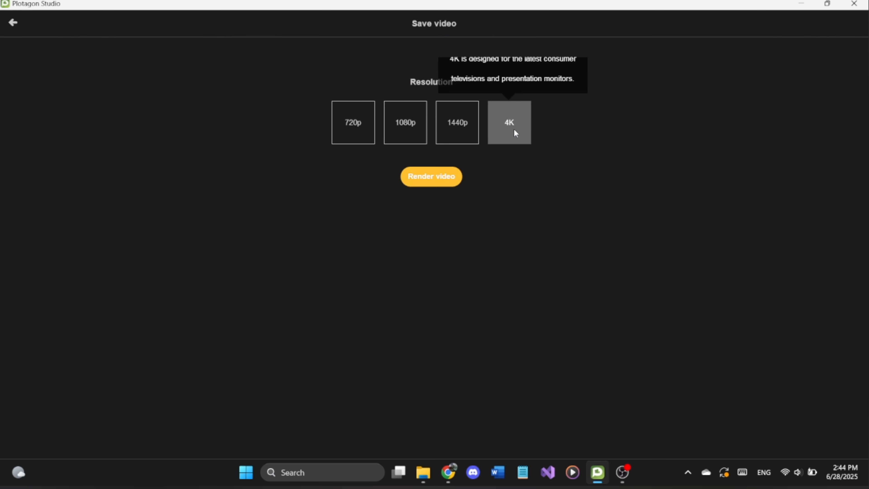
left_click(431, 184)
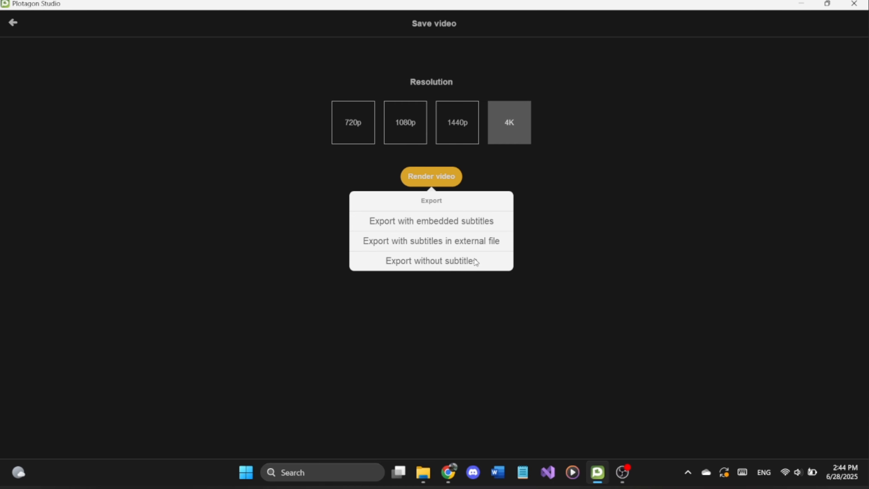
left_click(449, 223)
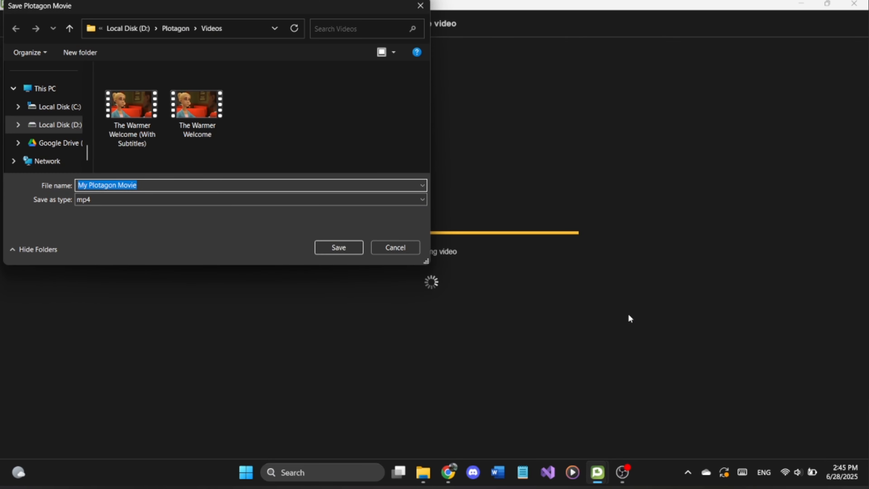
Step: Save the rendered movie as "test" in mp4 format in the Videos folder and return to the project overview
type("test")
left_click(345, 250)
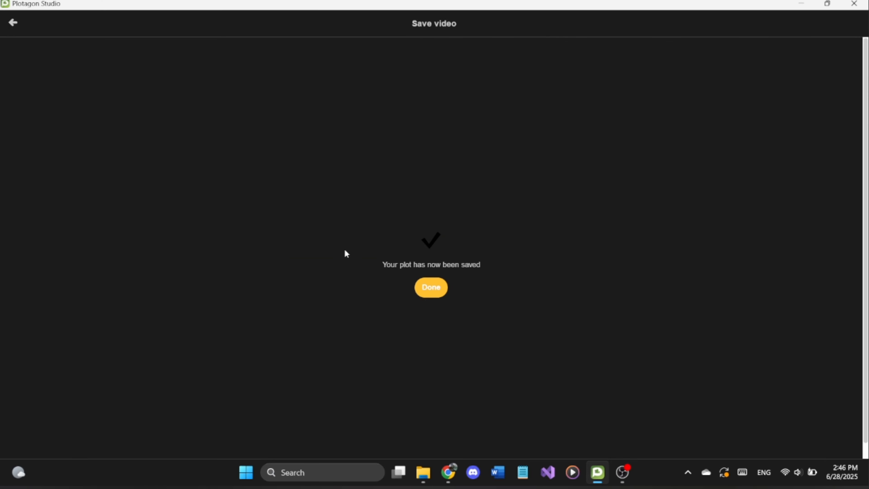
left_click(433, 288)
left_click(13, 22)
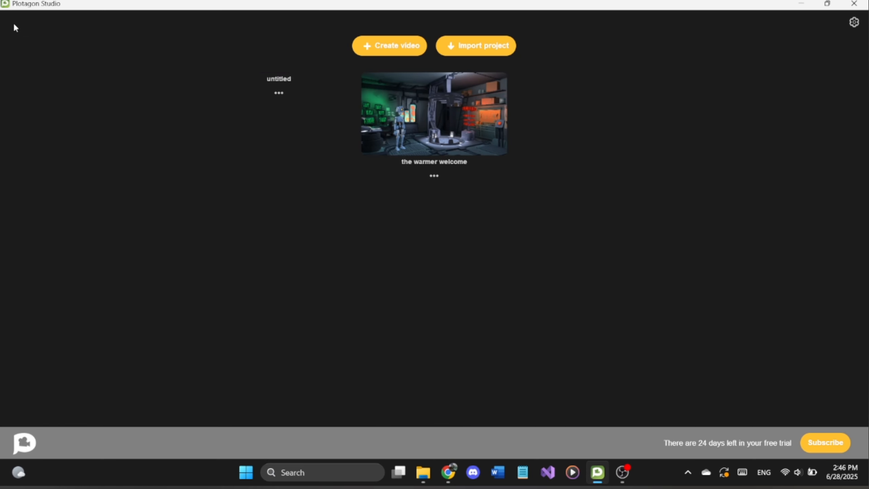